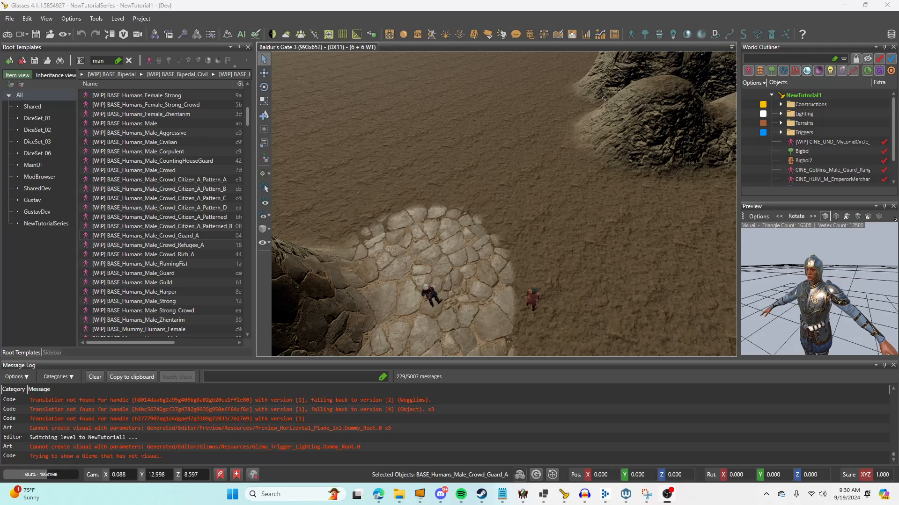
Step: Place a BASE_Humans_Male_Crowd_Guard_A character on the ground just beyond the rounded end of the stone path
{"action": "left_click", "coordinate": [143, 235]}
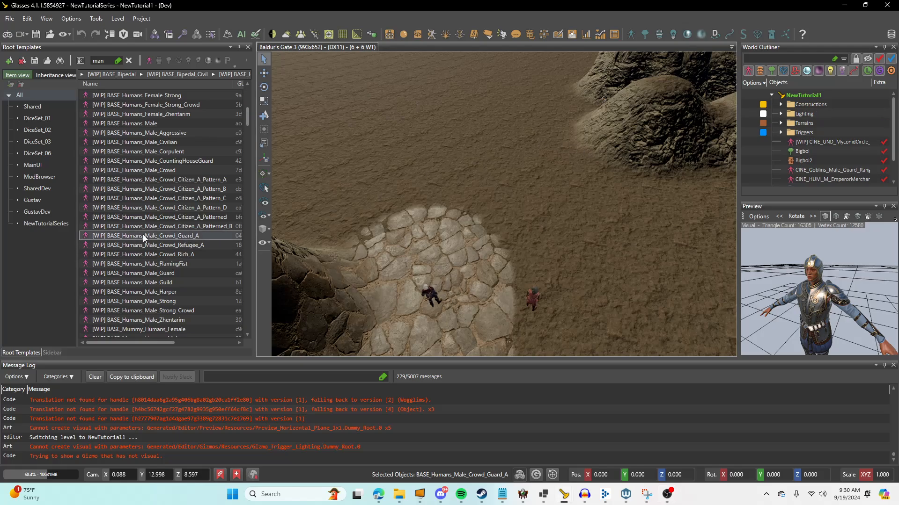
{"action": "left_click", "coordinate": [457, 192]}
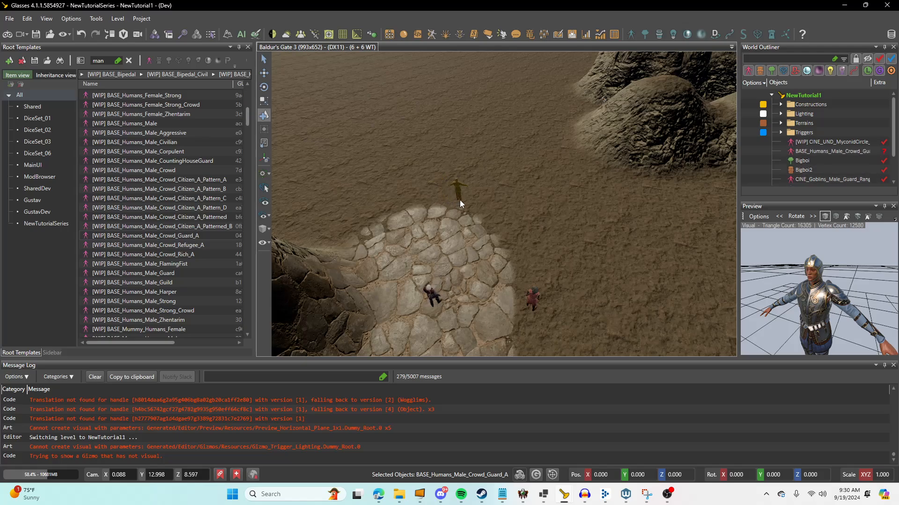
{"action": "key", "text": "Escape"}
{"action": "scroll", "coordinate": [464, 203], "scroll_direction": "up", "scroll_amount": 5}
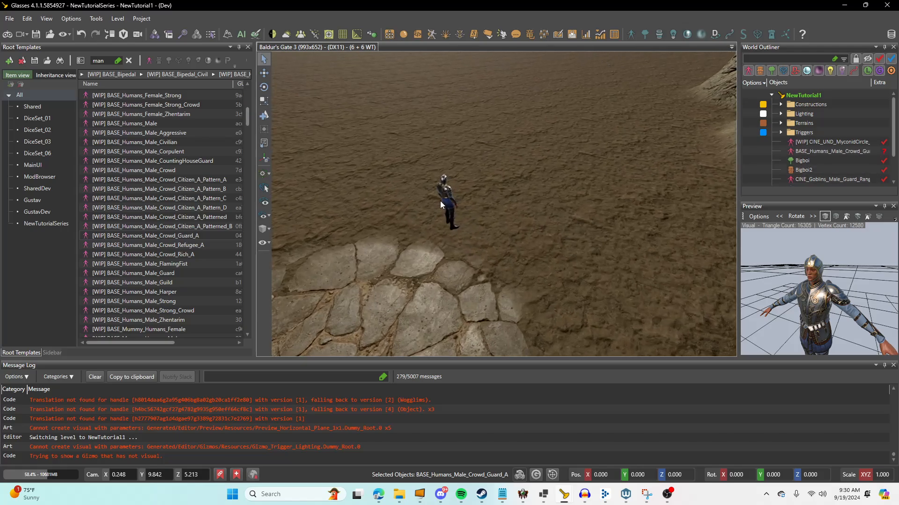
Step: Rotate the placed guard about 131° around its vertical axis
{"action": "left_click", "coordinate": [441, 204]}
{"action": "left_click", "coordinate": [264, 87]}
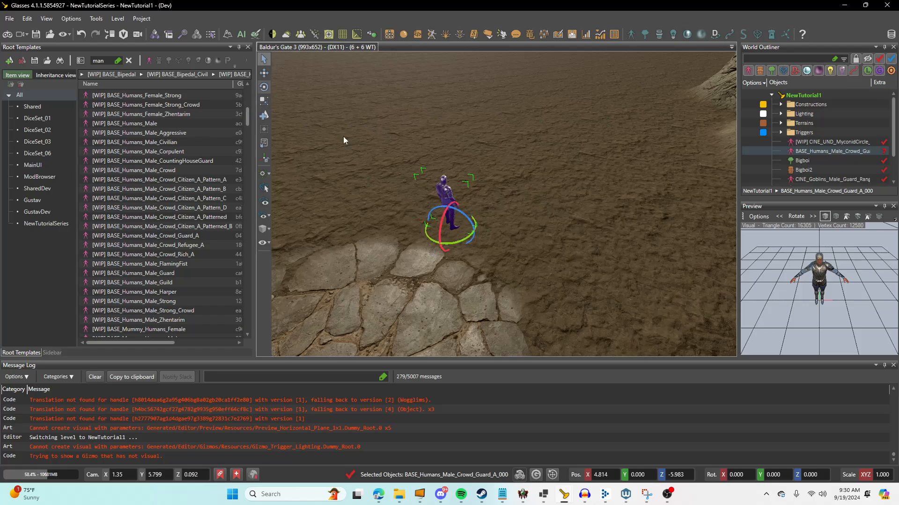
{"action": "left_click_drag", "start_coordinate": [458, 243], "coordinate": [329, 140]}
Step: Set the guard's display name to "Guard"
{"action": "left_click", "coordinate": [52, 352]}
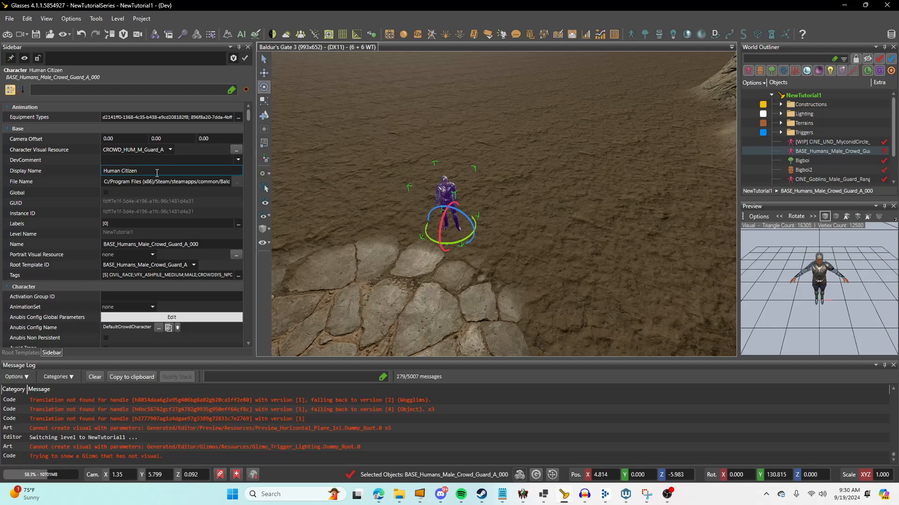
{"action": "left_click", "coordinate": [157, 173]}
{"action": "type", "text": "Guard"}
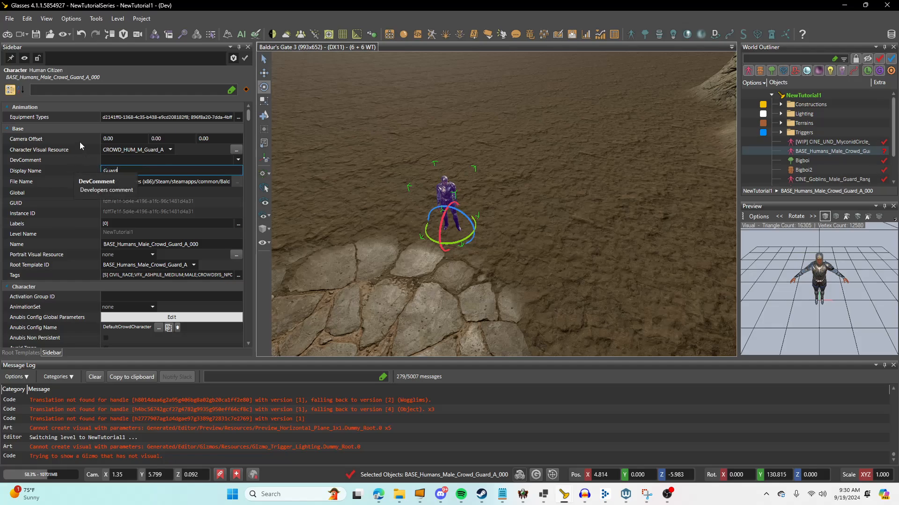
{"action": "key", "text": "Return"}
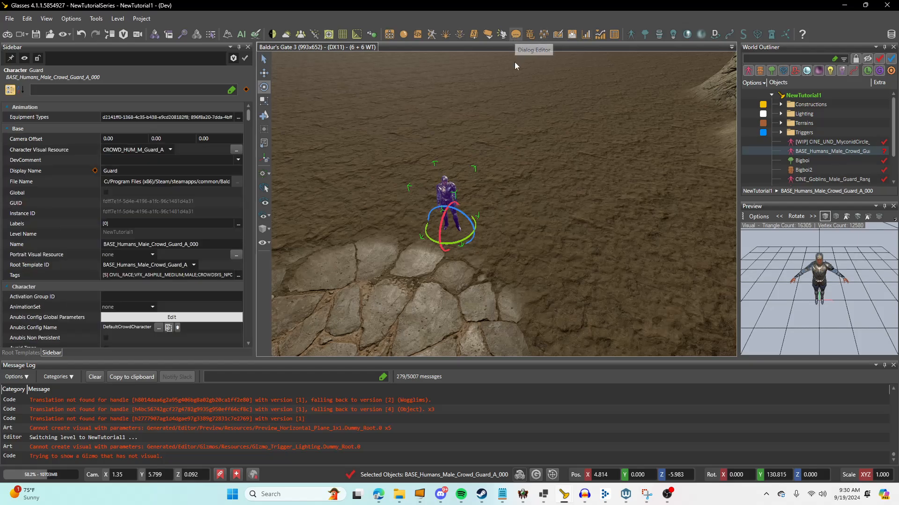
Step: Open the Dialog Editor and add a Greeting node to the new dialog
{"action": "left_click", "coordinate": [515, 35]}
{"action": "right_click", "coordinate": [291, 280]}
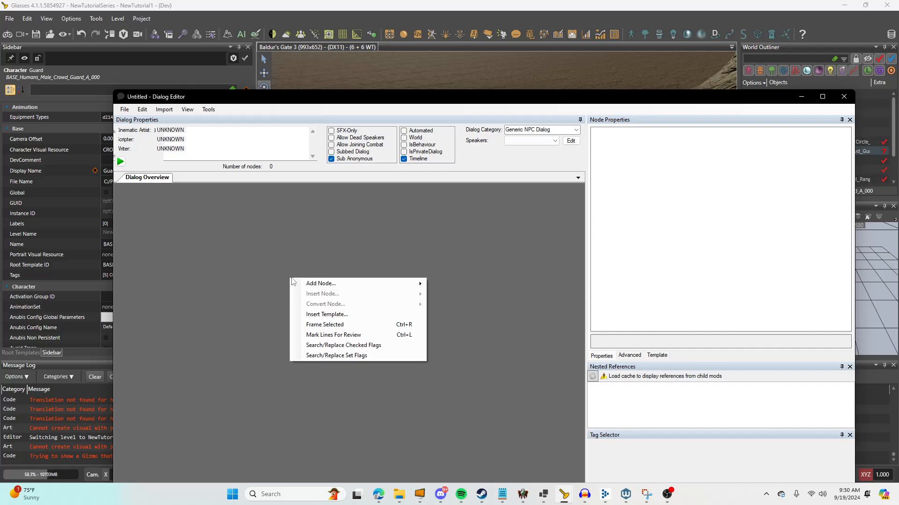
{"action": "mouse_move", "coordinate": [356, 283]}
{"action": "left_click", "coordinate": [465, 317]}
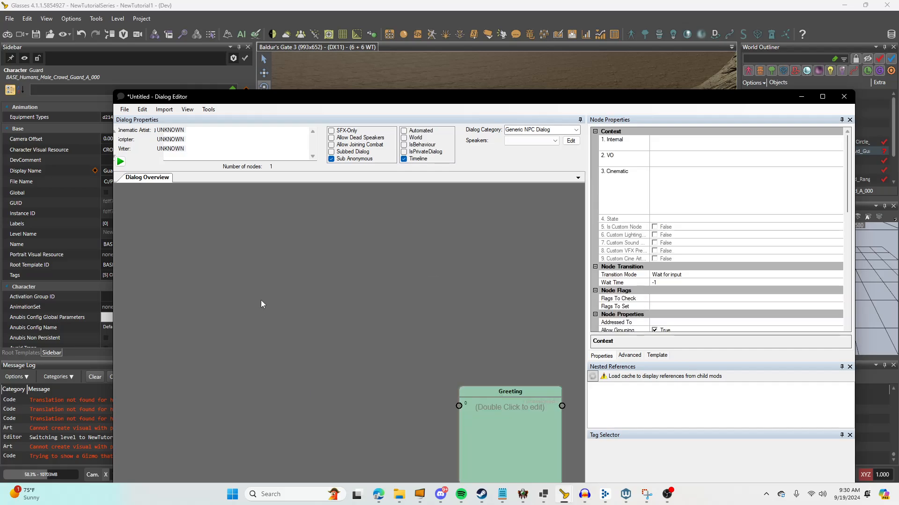
Step: Set the Greeting node's text to "Hello there, weary traveler!"
{"action": "double_click", "coordinate": [269, 295]}
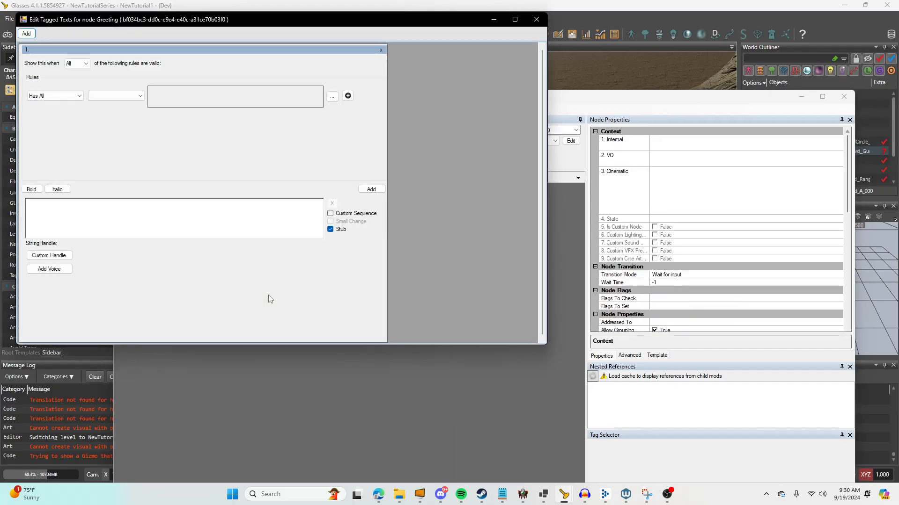
{"action": "left_click", "coordinate": [253, 227]}
{"action": "type", "text": "Hell"}
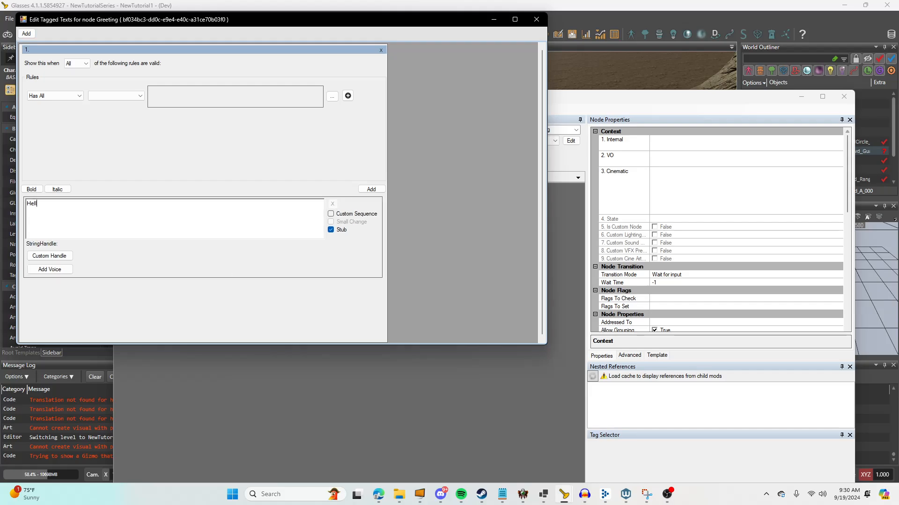
{"action": "type", "text": "o there, weary traveler!"}
{"action": "left_click", "coordinate": [536, 19]}
Step: Add a Question node linked after the Greeting node and set its text to "Hey!"
{"action": "right_click", "coordinate": [307, 247]}
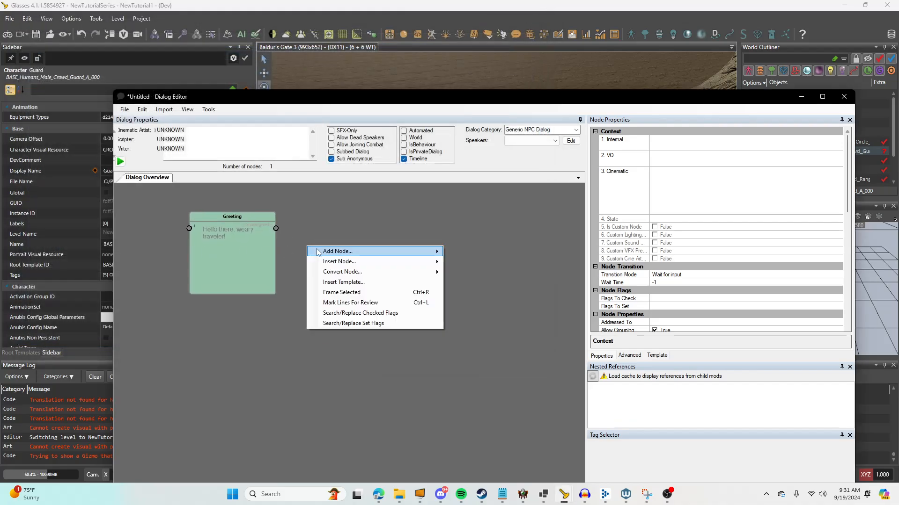
{"action": "mouse_move", "coordinate": [323, 263]}
{"action": "left_click", "coordinate": [470, 272]}
{"action": "double_click", "coordinate": [344, 277]}
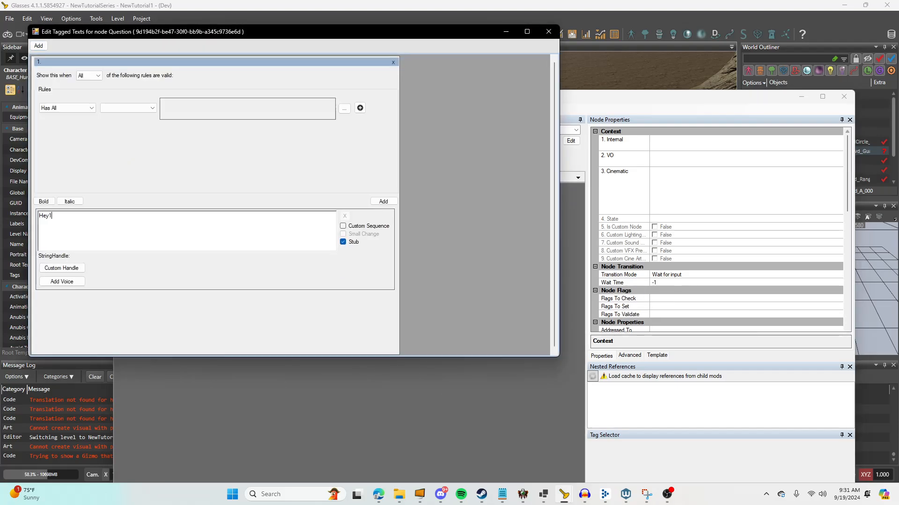
{"action": "left_click", "coordinate": [548, 31]}
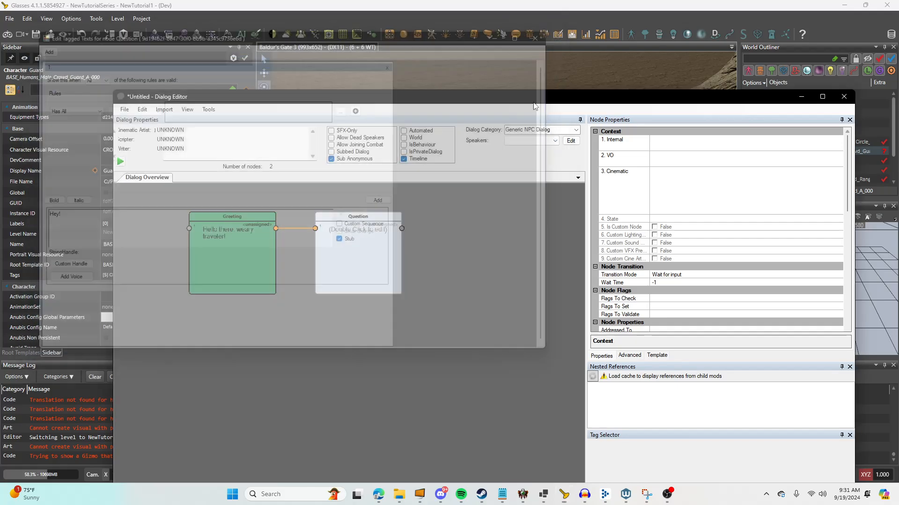
Step: Mark the Question node as an End Node
{"action": "left_click", "coordinate": [357, 258]}
{"action": "scroll", "coordinate": [837, 218], "scroll_direction": "down", "scroll_amount": 5}
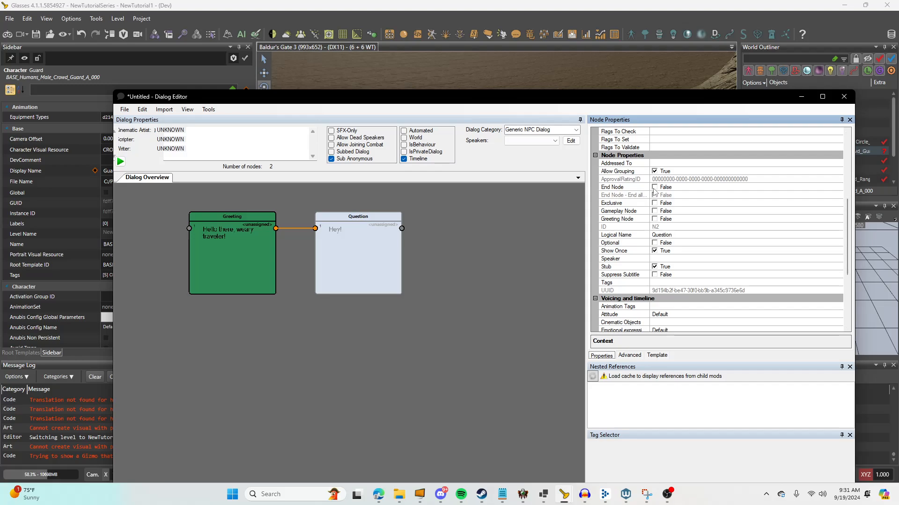
{"action": "left_click", "coordinate": [654, 187]}
{"action": "left_click_drag", "start_coordinate": [407, 257], "coordinate": [353, 260]}
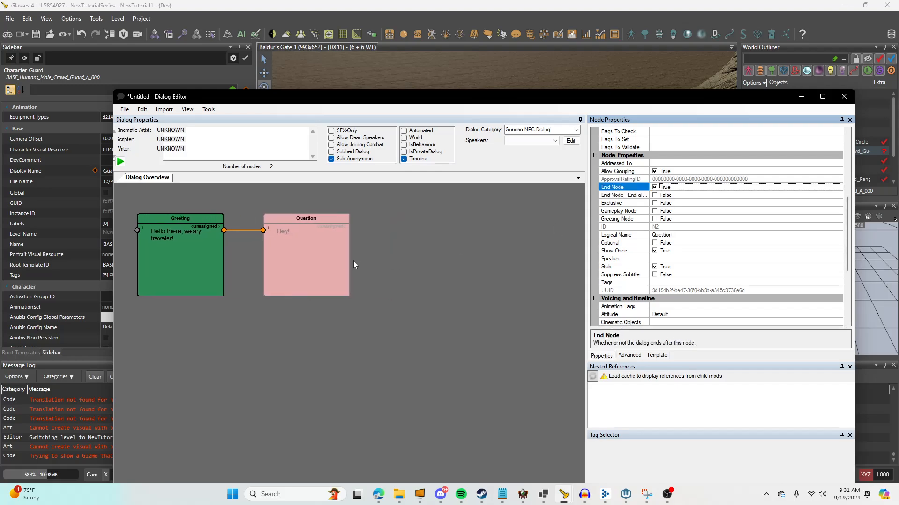
{"action": "left_click", "coordinate": [655, 188]}
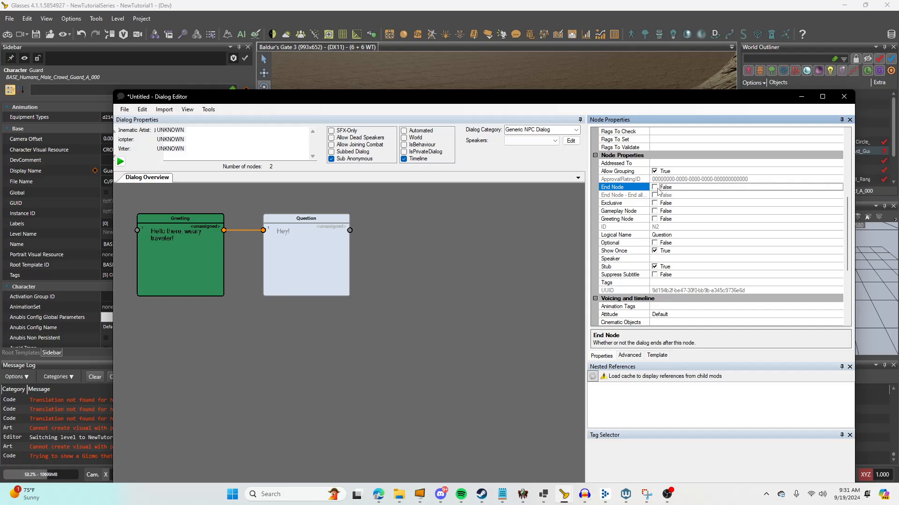
{"action": "left_click", "coordinate": [655, 187]}
{"action": "left_click", "coordinate": [410, 305]}
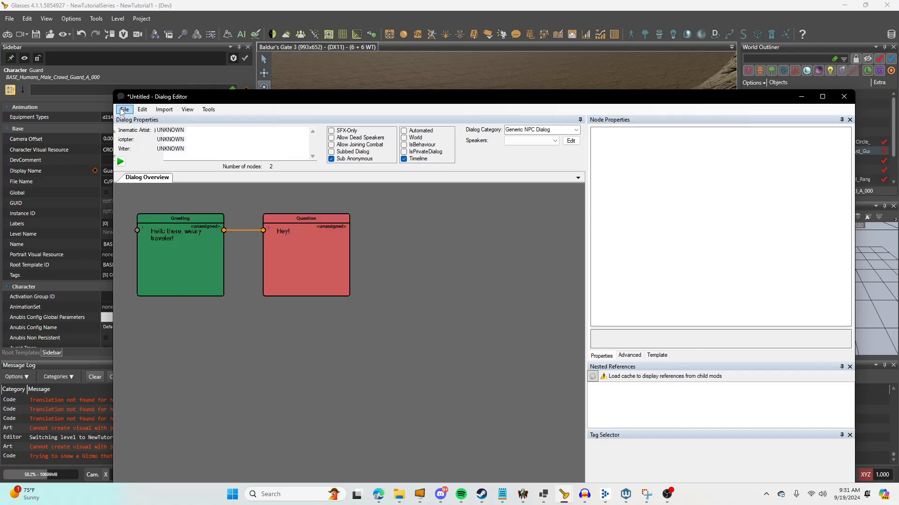
Step: Add a first dialog speaker and assign BASE_Humans_Male_Crowd_Guard_A_000 to it
{"action": "left_click", "coordinate": [570, 140]}
{"action": "left_click", "coordinate": [148, 247]}
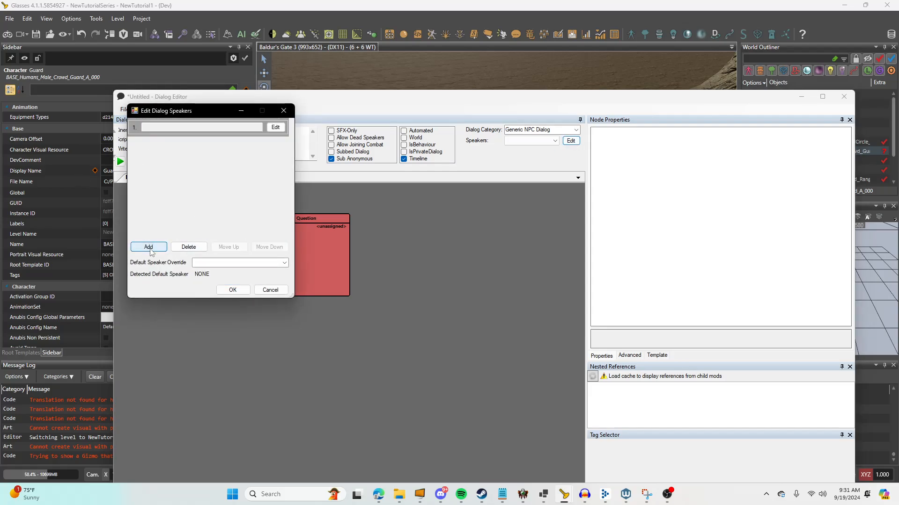
{"action": "left_click", "coordinate": [275, 128]}
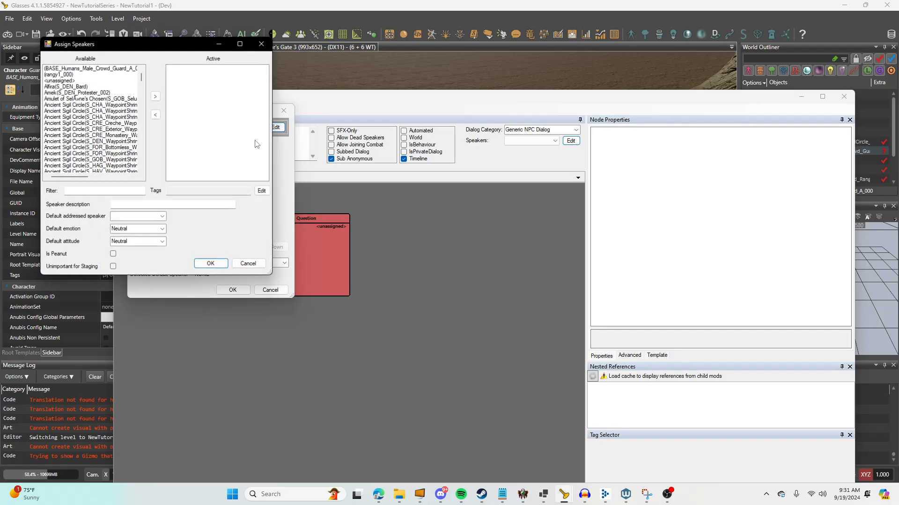
{"action": "double_click", "coordinate": [112, 70]}
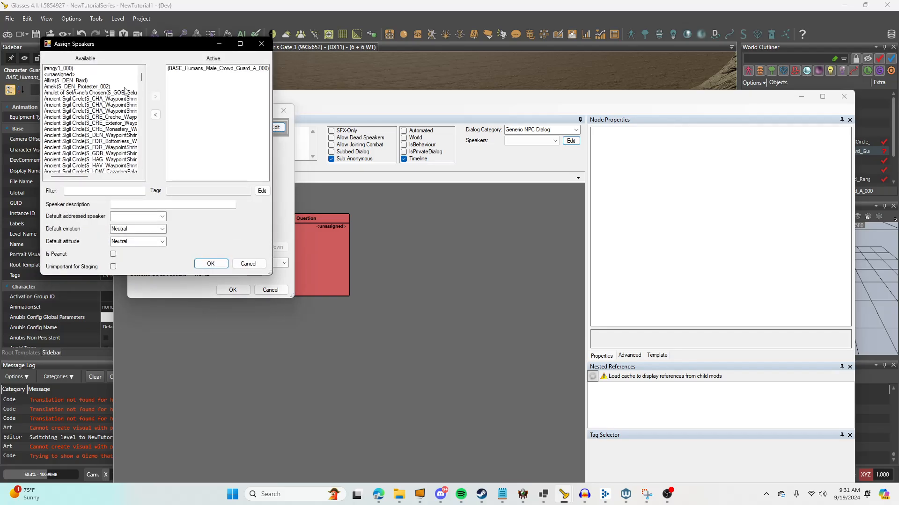
{"action": "left_click", "coordinate": [211, 263]}
Step: Add a second dialog speaker, filter the list by GROUP_P, assign GROUP_Players and accept the speaker list
{"action": "left_click", "coordinate": [148, 247]}
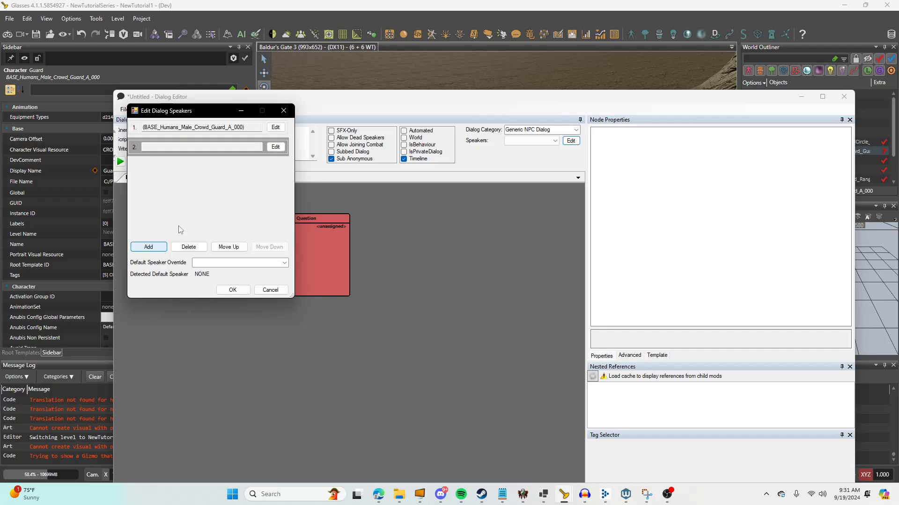
{"action": "left_click", "coordinate": [275, 147]}
{"action": "left_click", "coordinate": [117, 203]}
{"action": "type", "text": "G"}
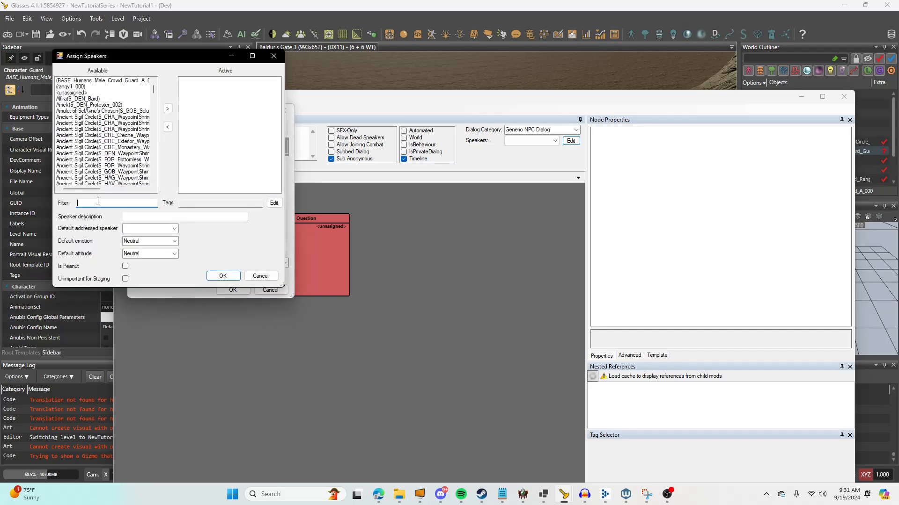
{"action": "type", "text": "ROUP_P"}
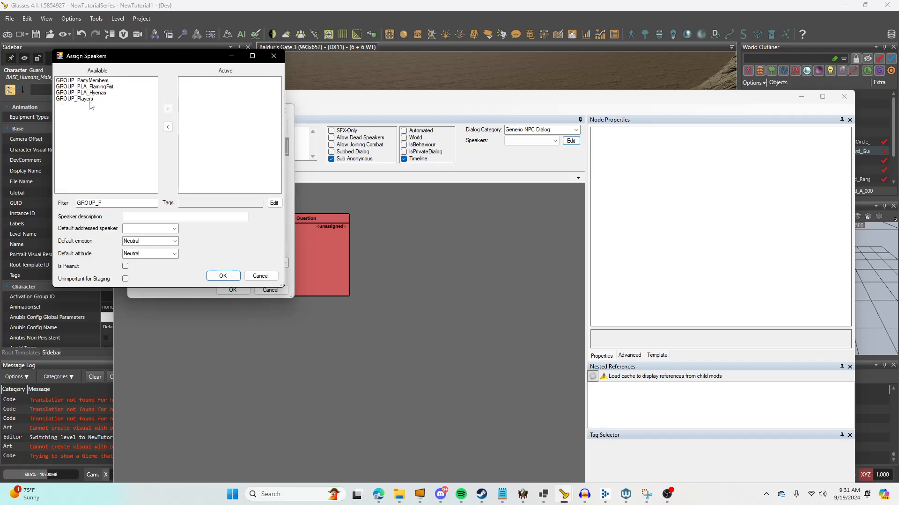
{"action": "double_click", "coordinate": [89, 99]}
{"action": "left_click", "coordinate": [223, 276]}
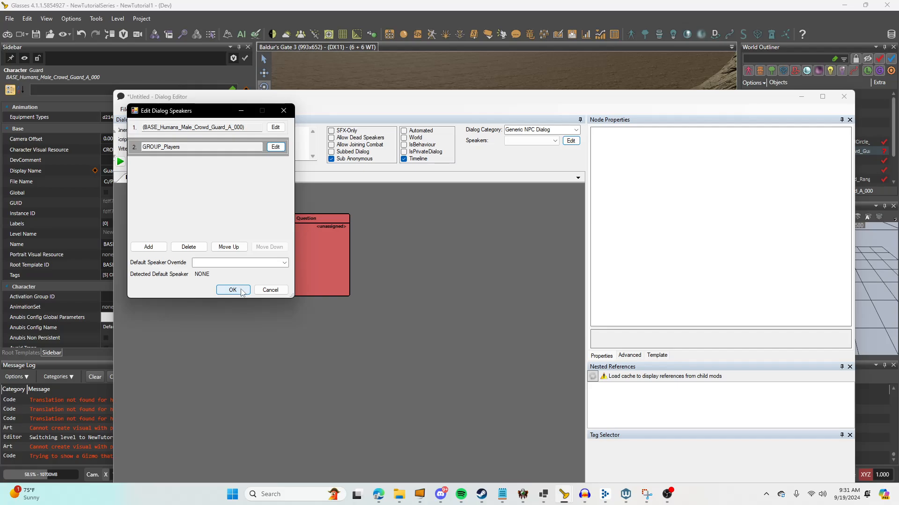
{"action": "left_click", "coordinate": [238, 291]}
Step: Save the dialog in the Dialogs folder under the file name Guard
{"action": "left_click_drag", "start_coordinate": [232, 349], "coordinate": [360, 374]}
{"action": "scroll", "coordinate": [358, 364], "scroll_direction": "up", "scroll_amount": 2}
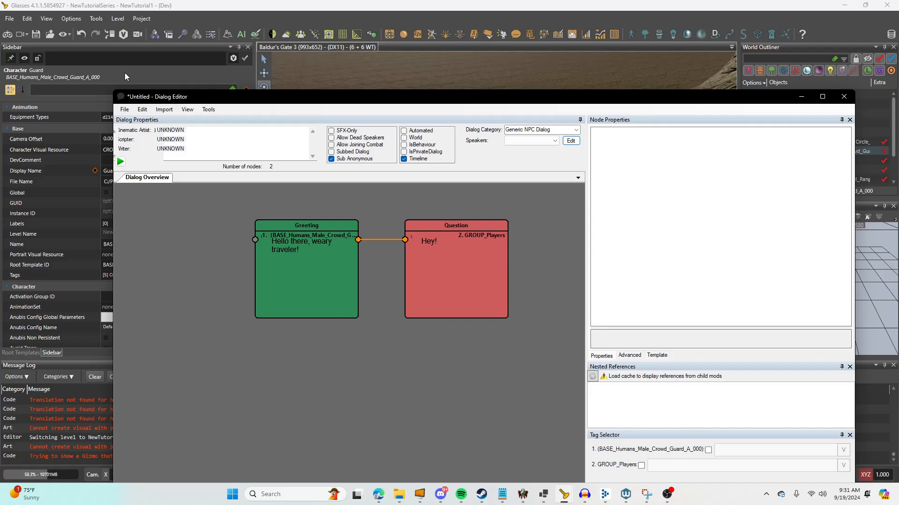
{"action": "left_click", "coordinate": [125, 109]}
{"action": "left_click", "coordinate": [124, 109]}
{"action": "left_click", "coordinate": [124, 109]}
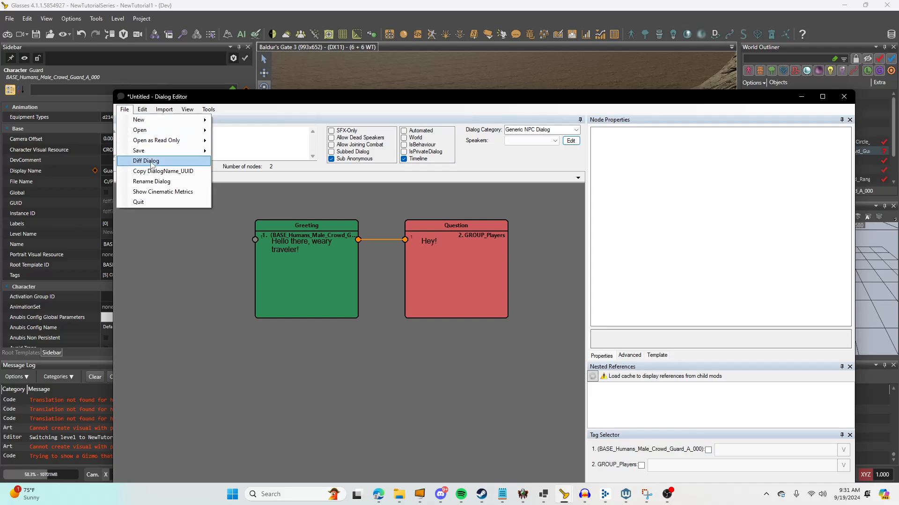
{"action": "mouse_move", "coordinate": [155, 151]}
{"action": "left_click", "coordinate": [236, 151]}
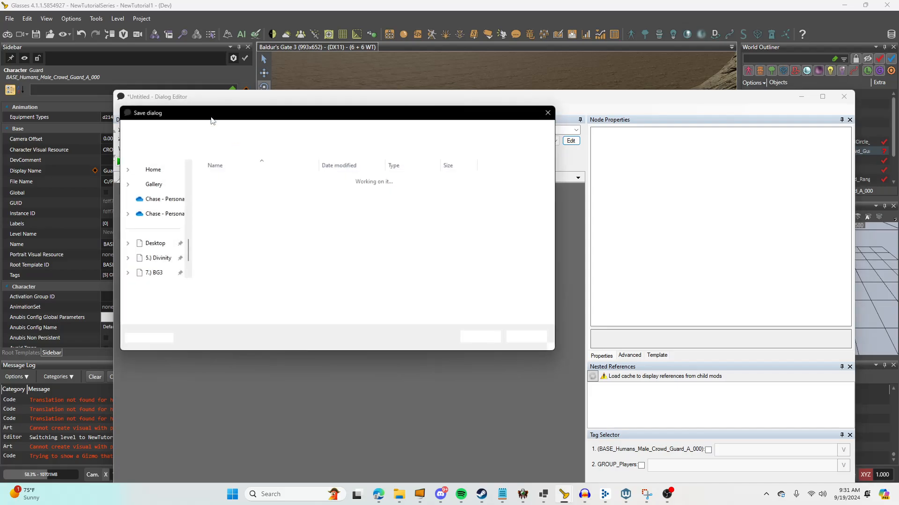
{"action": "type", "text": "Guard"}
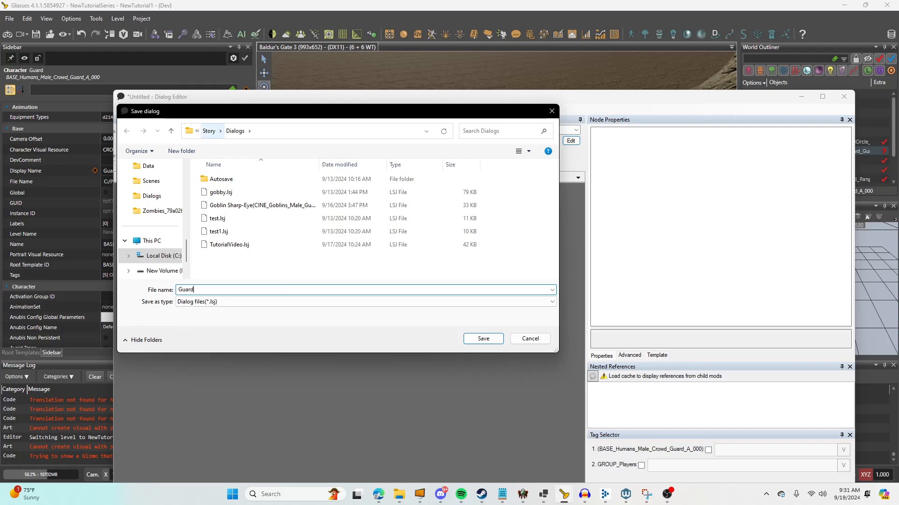
{"action": "key", "text": "Return"}
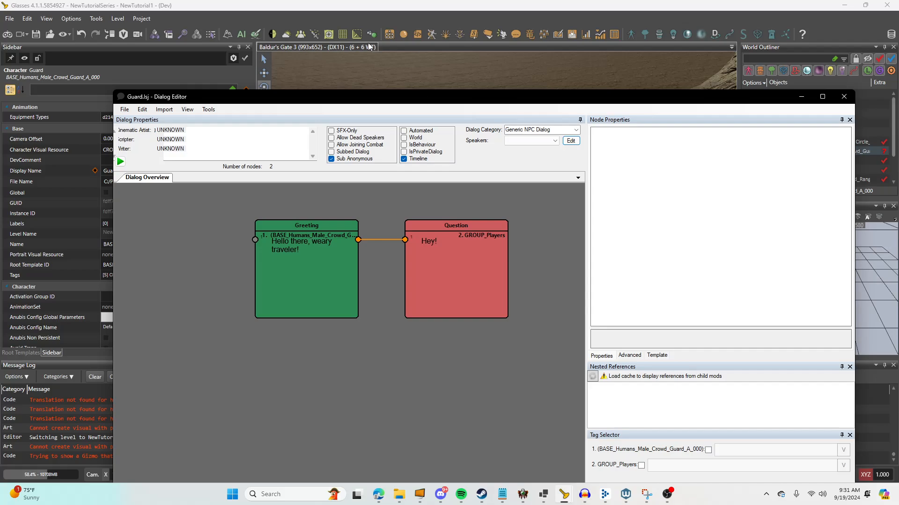
Step: Start a Full Copper timeline generation for the Guard dialog with NewTutorialSeries as the target module
{"action": "left_click", "coordinate": [209, 109]}
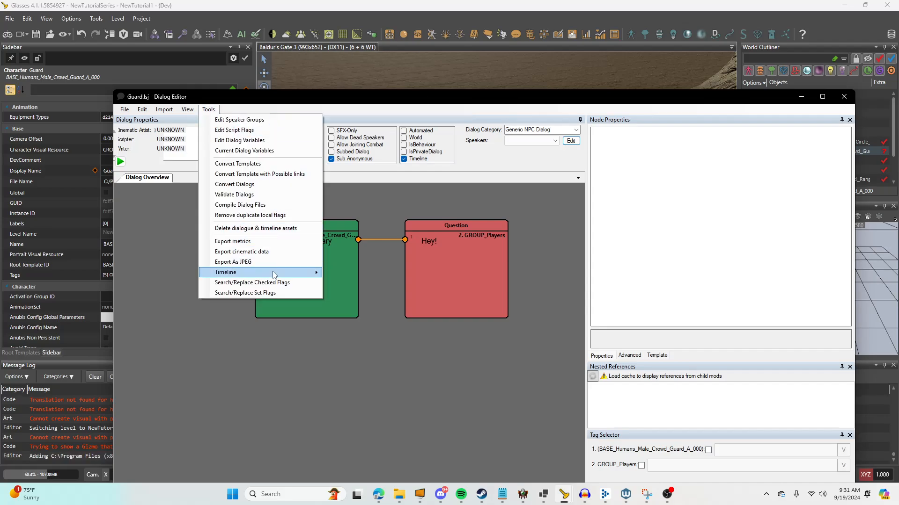
{"action": "mouse_move", "coordinate": [274, 273]}
{"action": "mouse_move", "coordinate": [355, 274]}
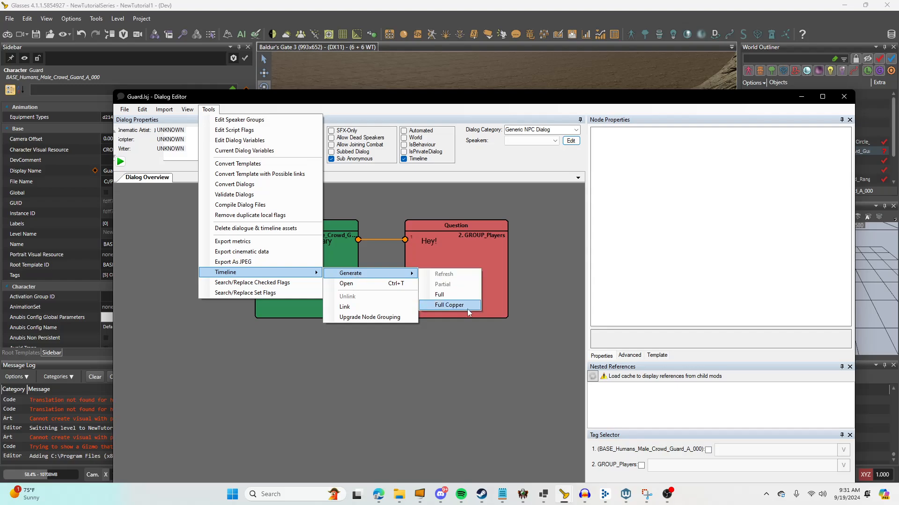
{"action": "left_click", "coordinate": [449, 305]}
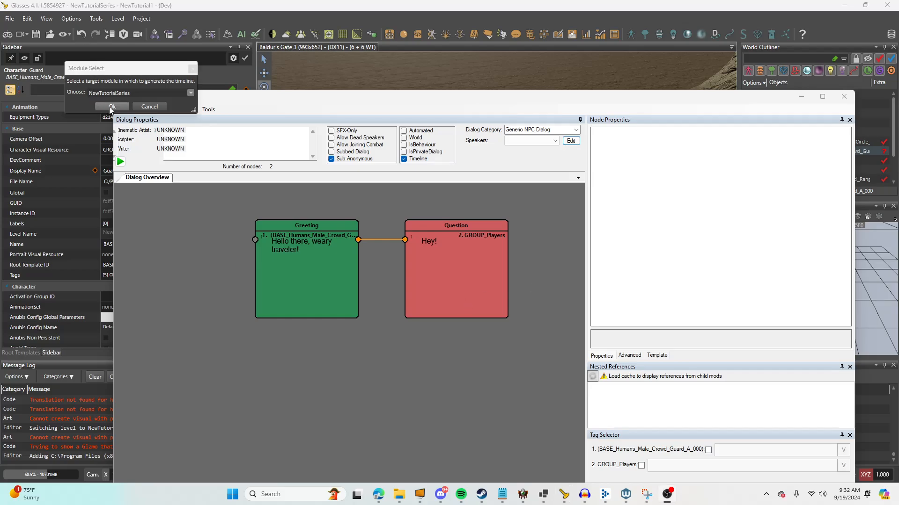
{"action": "left_click", "coordinate": [111, 106]}
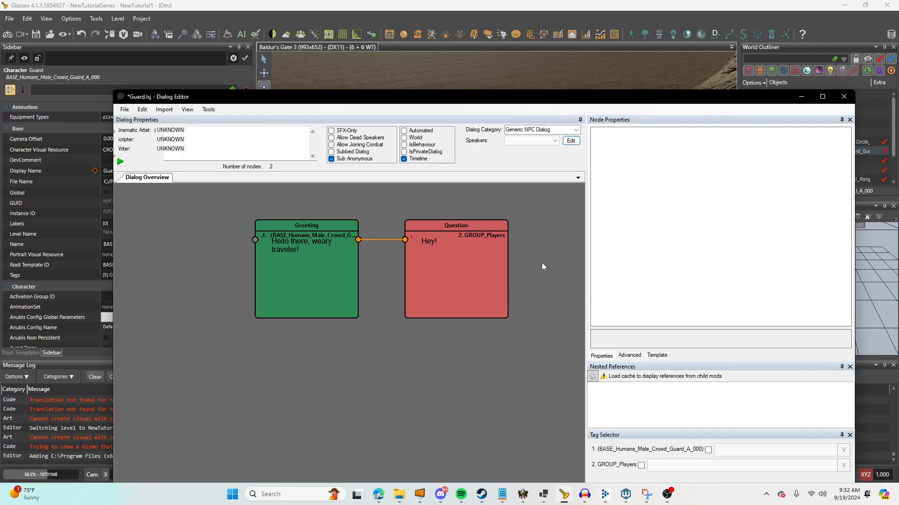
Step: Generate the timeline with the default parameters and cameras, turning off opening the timeline after generation
{"action": "left_click", "coordinate": [611, 384]}
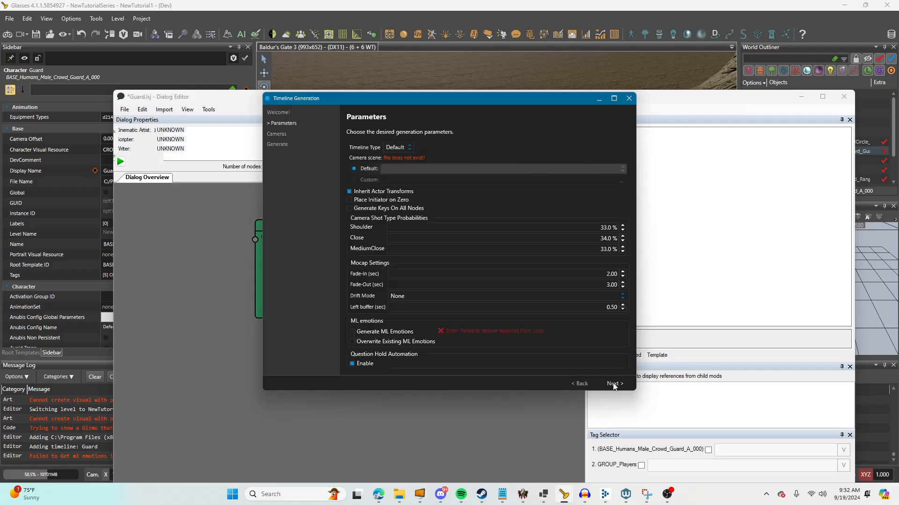
{"action": "left_click", "coordinate": [614, 386]}
{"action": "left_click", "coordinate": [615, 386]}
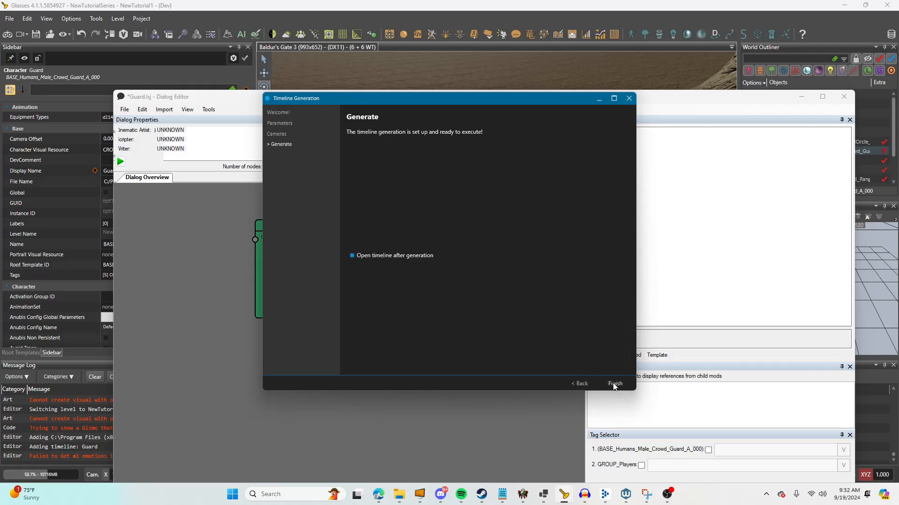
{"action": "left_click", "coordinate": [351, 256]}
{"action": "left_click", "coordinate": [616, 386]}
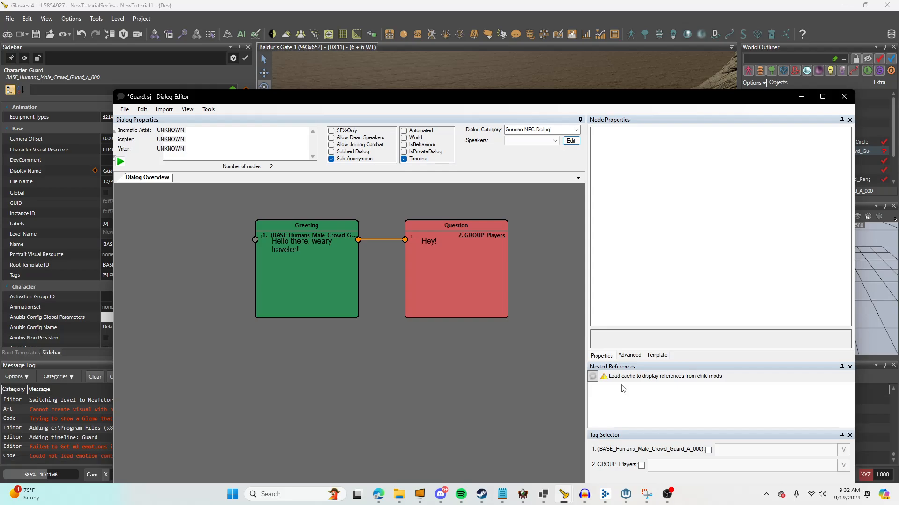
Step: Save the Guard dialog and close the Dialog Editor
{"action": "left_click", "coordinate": [128, 112]}
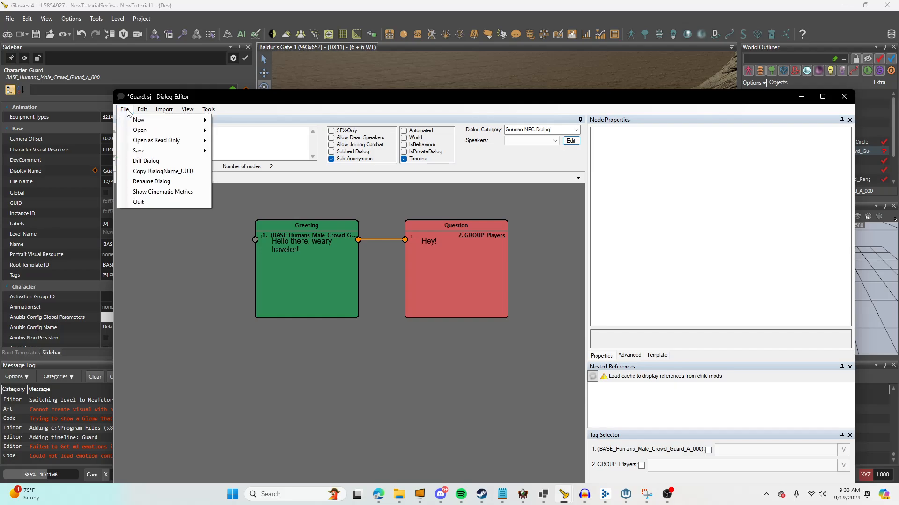
{"action": "mouse_move", "coordinate": [187, 150]}
{"action": "left_click", "coordinate": [243, 152]}
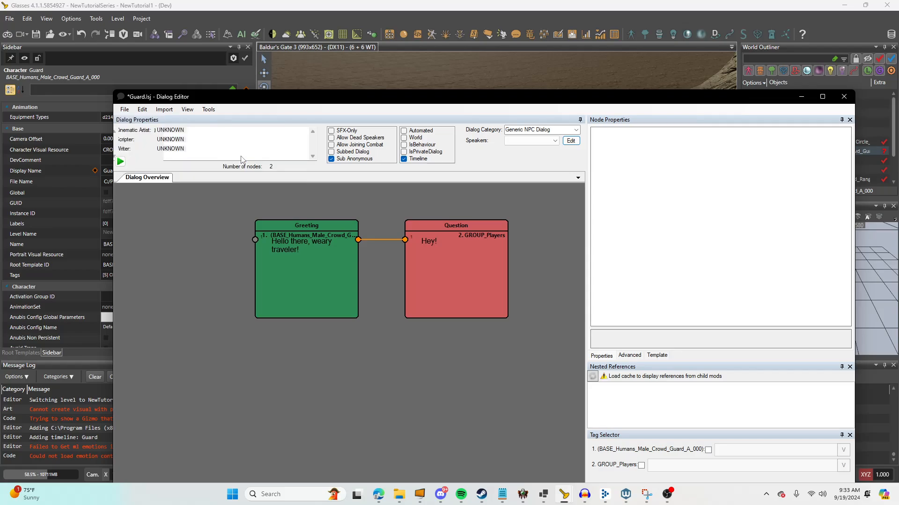
{"action": "left_click", "coordinate": [845, 97]}
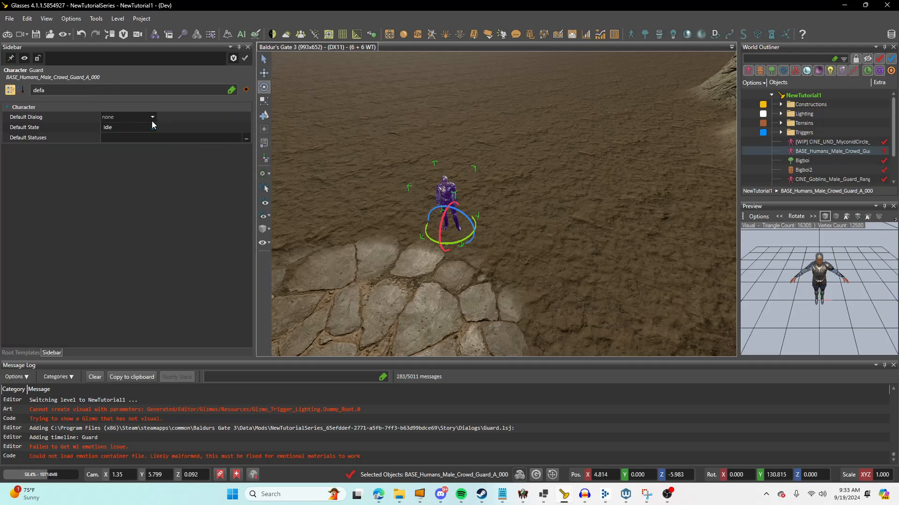
Step: Set the guard character's Default Dialog to the Guard resource, filtering the dialog list by guard
{"action": "left_click", "coordinate": [152, 117]}
{"action": "type", "text": "ard"}
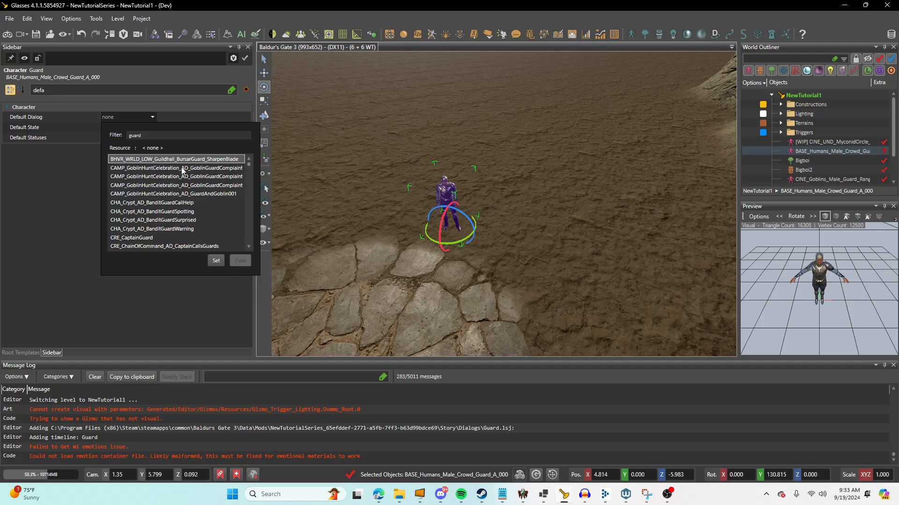
{"action": "scroll", "coordinate": [183, 171], "scroll_direction": "down", "scroll_amount": 10}
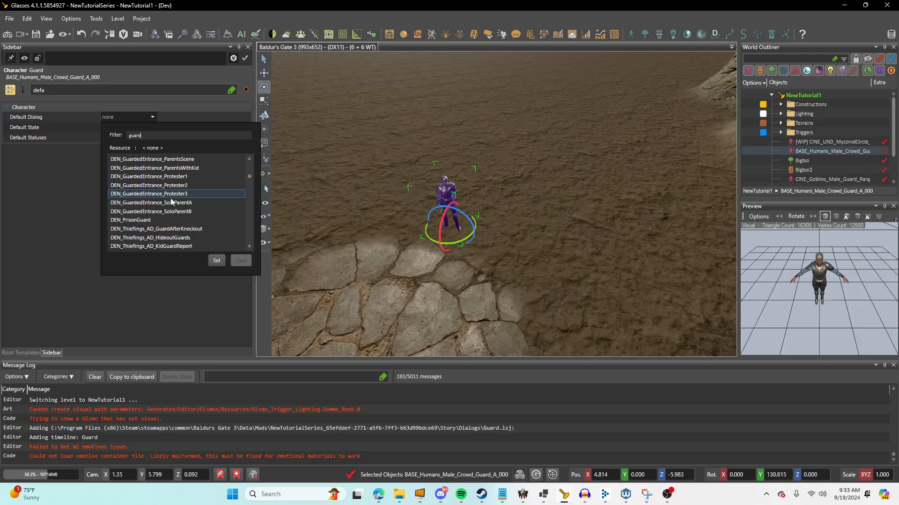
{"action": "scroll", "coordinate": [171, 203], "scroll_direction": "down", "scroll_amount": 8}
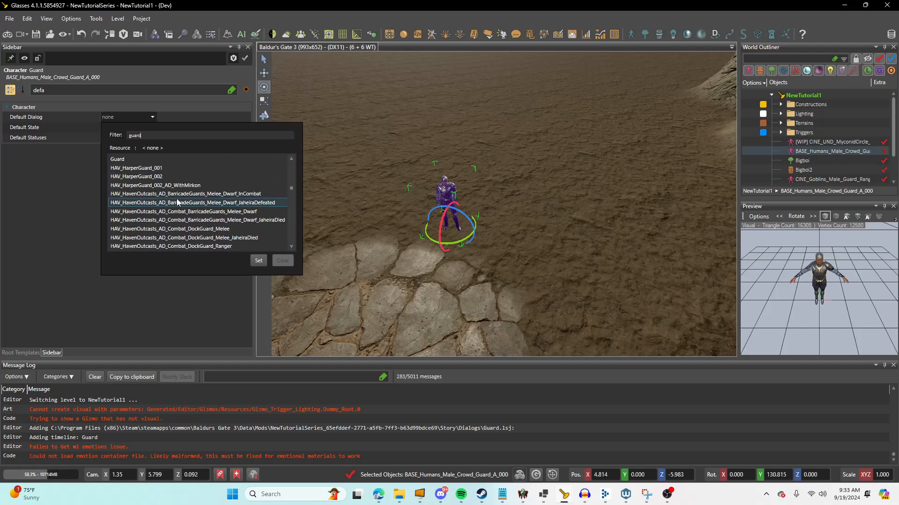
{"action": "scroll", "coordinate": [178, 202], "scroll_direction": "up", "scroll_amount": 1}
{"action": "left_click", "coordinate": [172, 186]}
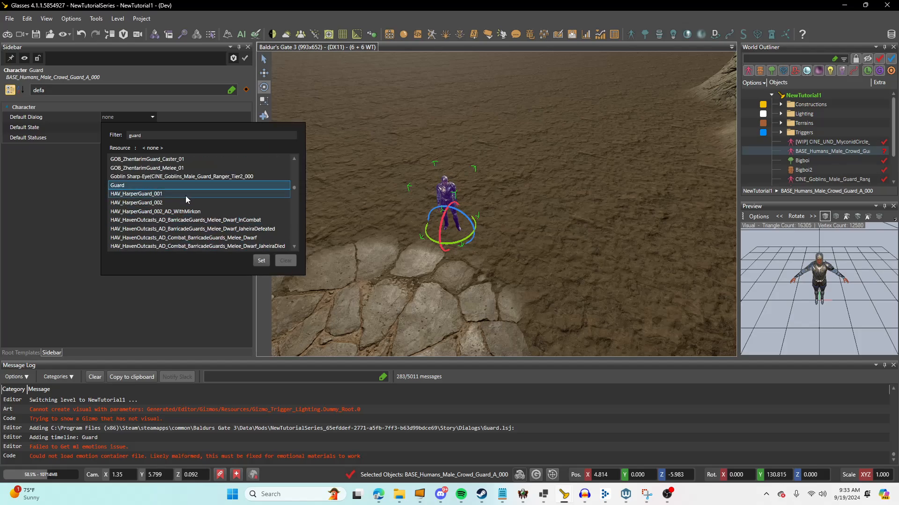
{"action": "left_click", "coordinate": [265, 263]}
Step: Save all changes and reload the level and story
{"action": "left_click", "coordinate": [9, 18]}
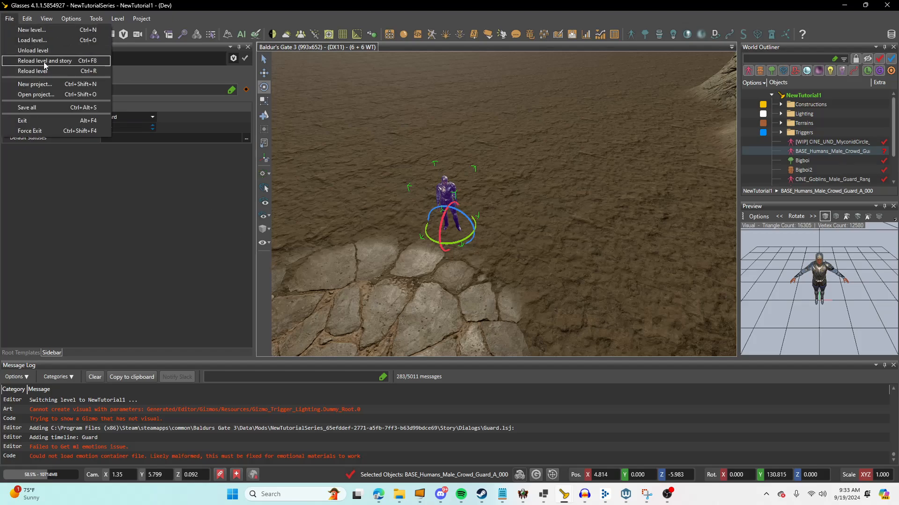
{"action": "left_click", "coordinate": [44, 107]}
{"action": "left_click", "coordinate": [9, 18]}
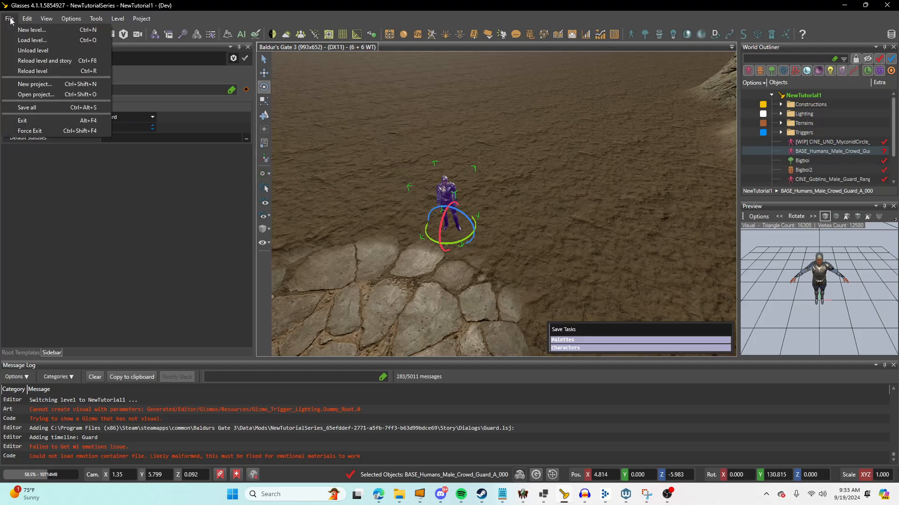
{"action": "left_click", "coordinate": [37, 64]}
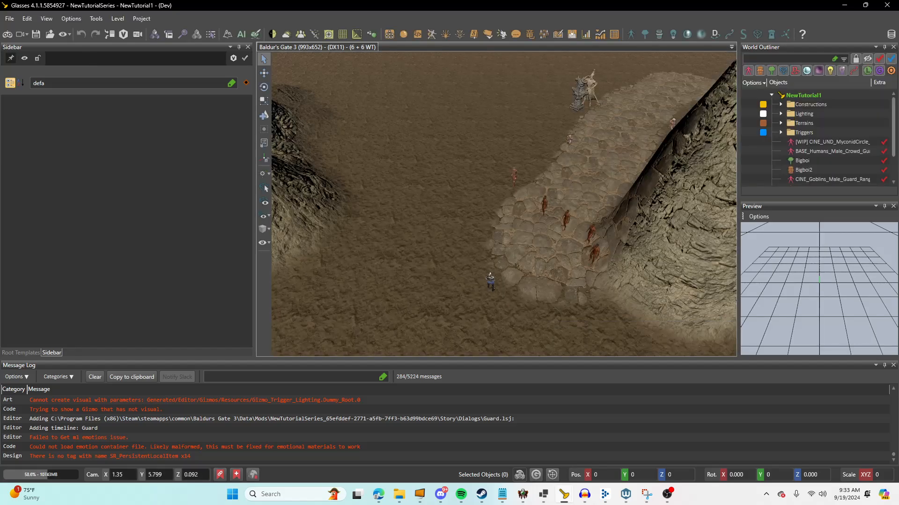
Step: Test the dialog in game mode by talking to the guard and answering "Hey!", and return to the editor
{"action": "key", "text": "ctrl+g"}
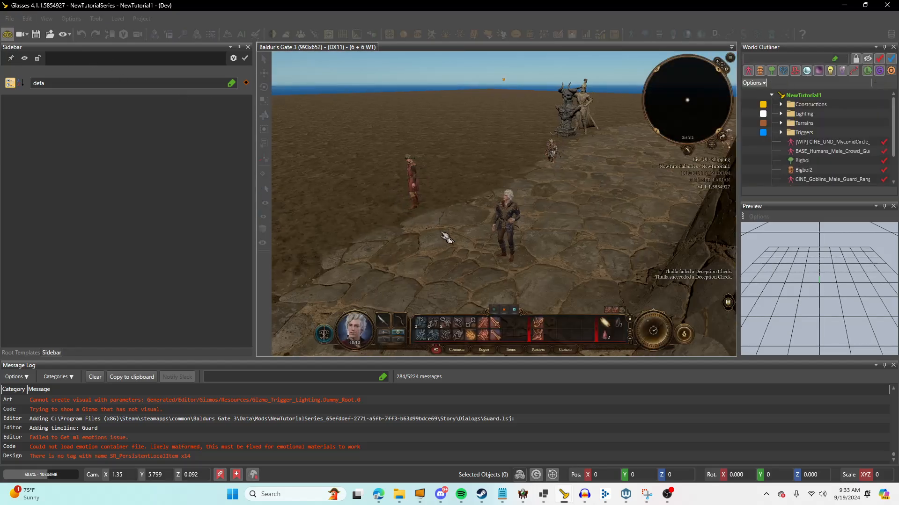
{"action": "left_click_drag", "start_coordinate": [447, 237], "coordinate": [395, 187]}
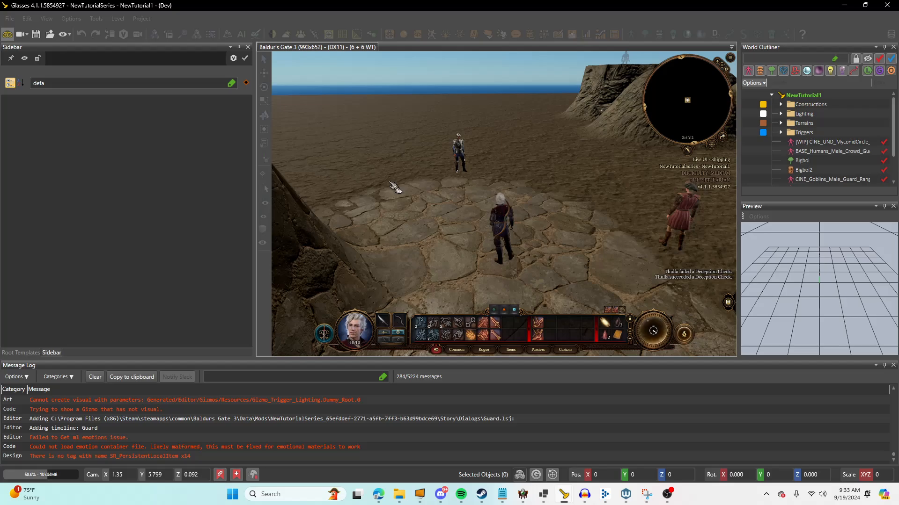
{"action": "left_click", "coordinate": [461, 152]}
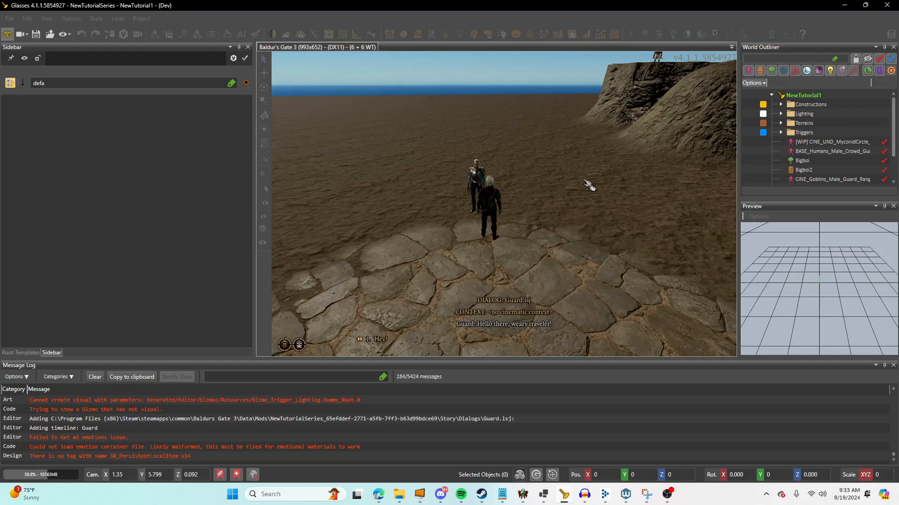
{"action": "key", "text": "1"}
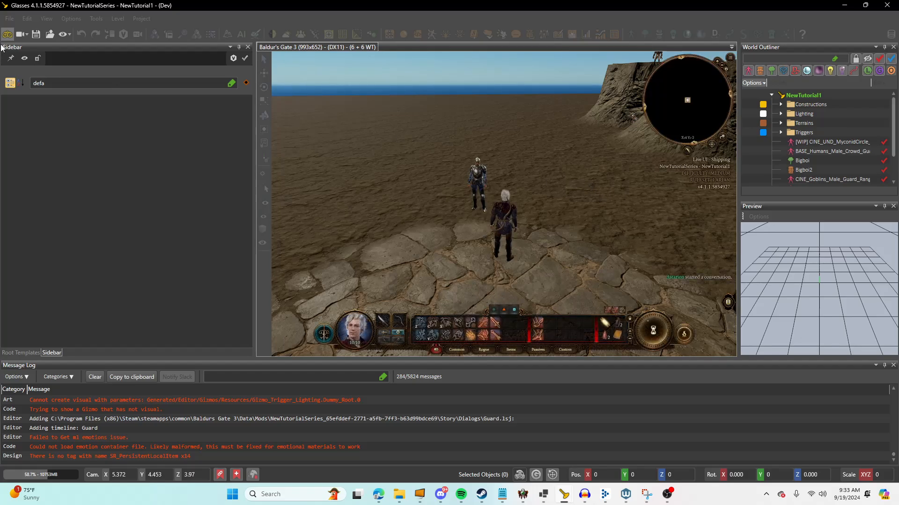
{"action": "left_click", "coordinate": [7, 34]}
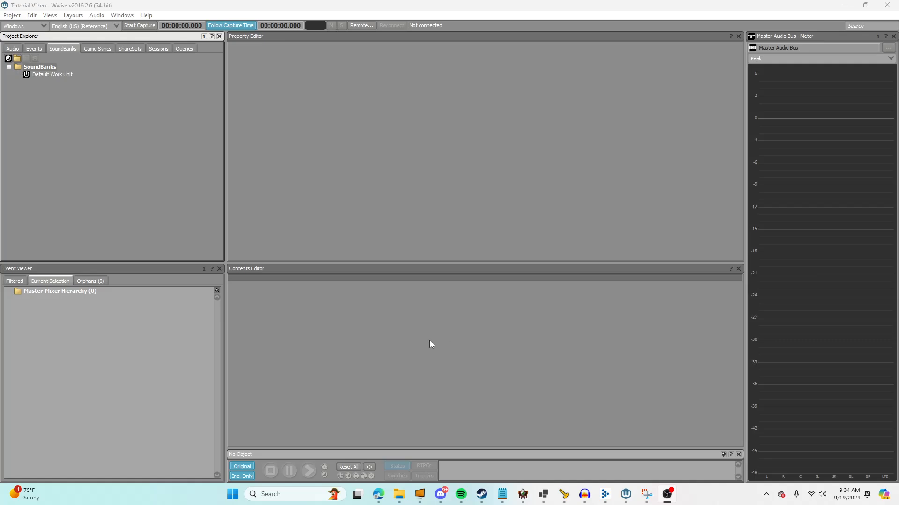
Step: Switch to Audacity and play the recorded voice line from the start
{"action": "left_click", "coordinate": [591, 501]}
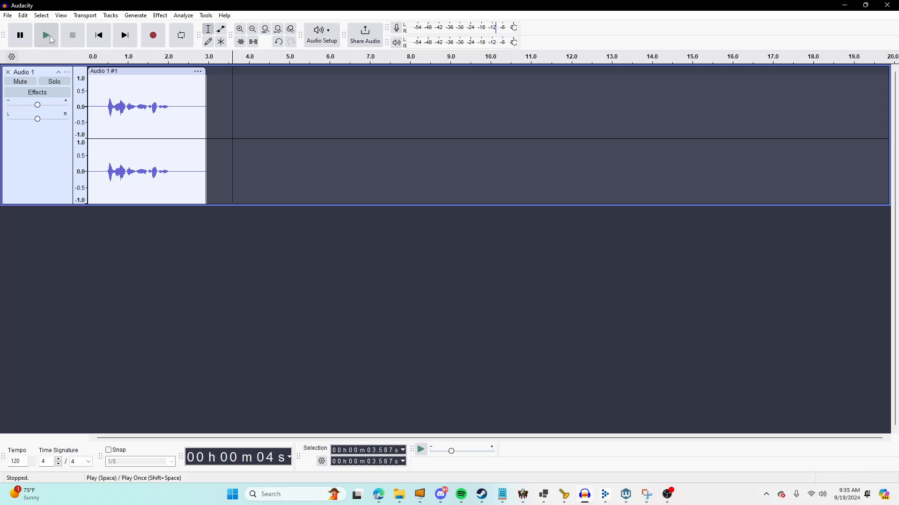
{"action": "left_click", "coordinate": [96, 38]}
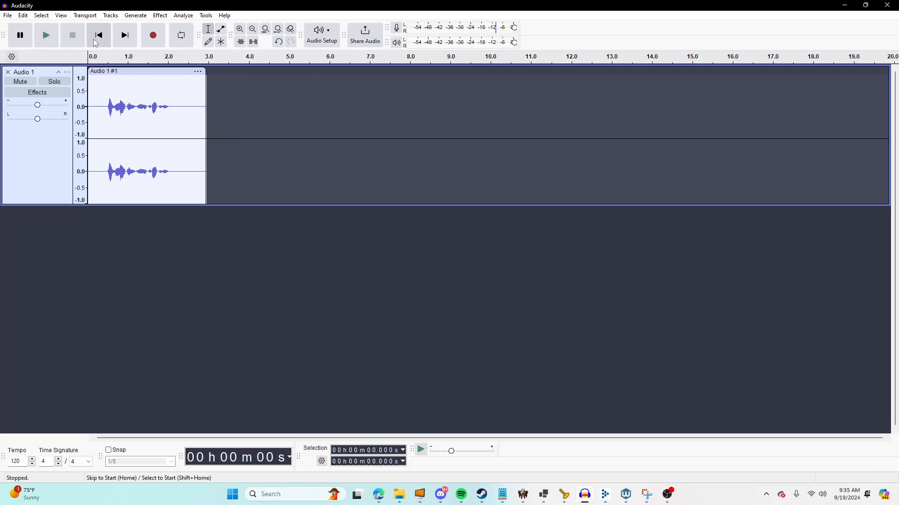
{"action": "left_click", "coordinate": [46, 35]}
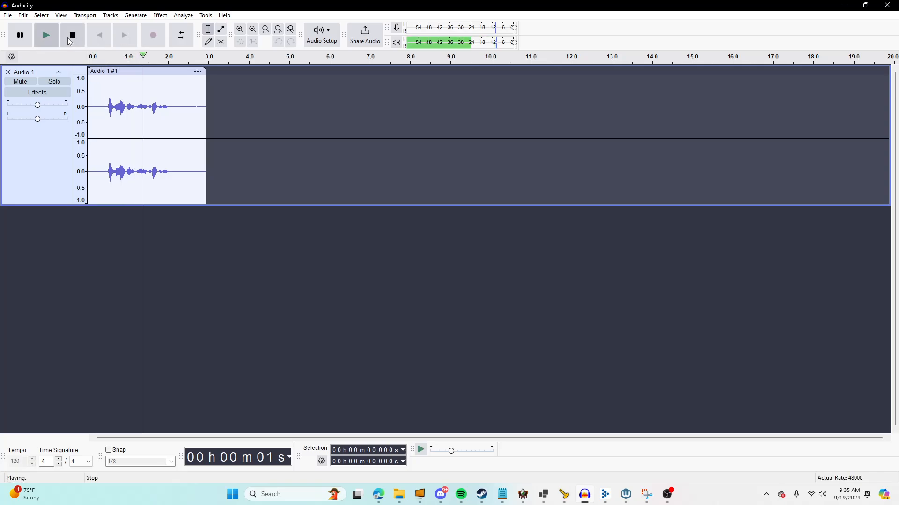
{"action": "left_click", "coordinate": [79, 37]}
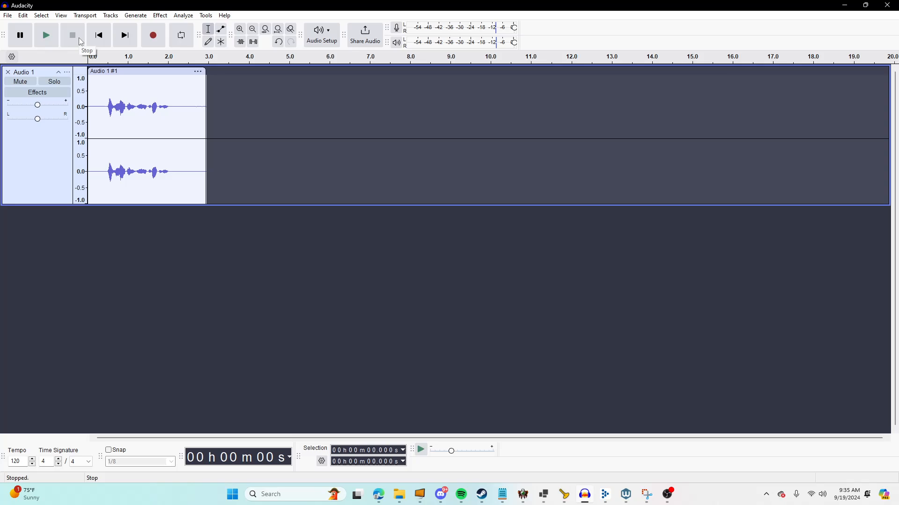
Step: Review the recording's export-to-computer options, including format, channels, sample rate and encoding, and close them without exporting
{"action": "left_click", "coordinate": [7, 15]}
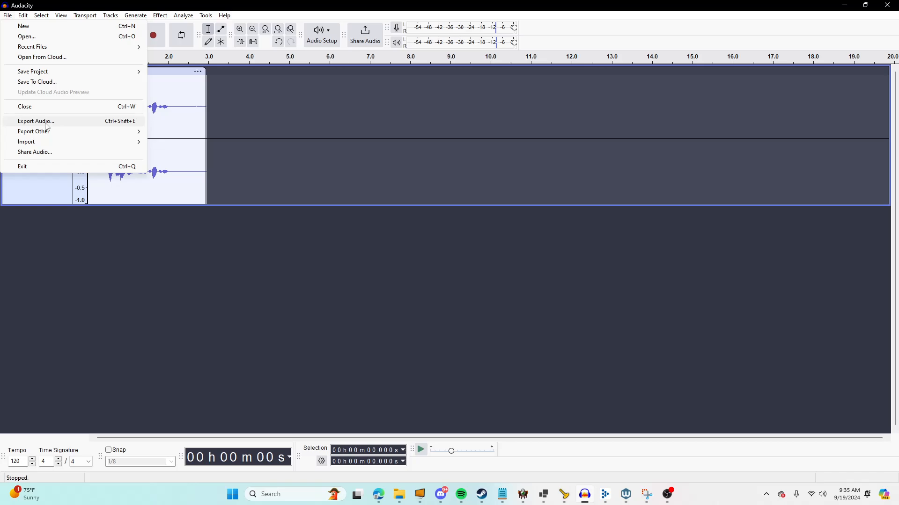
{"action": "left_click", "coordinate": [46, 123]}
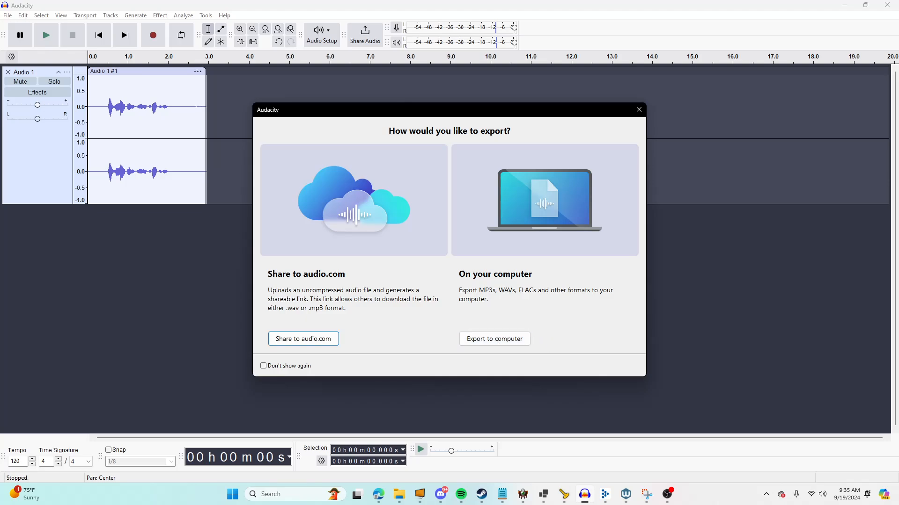
{"action": "left_click", "coordinate": [494, 339]}
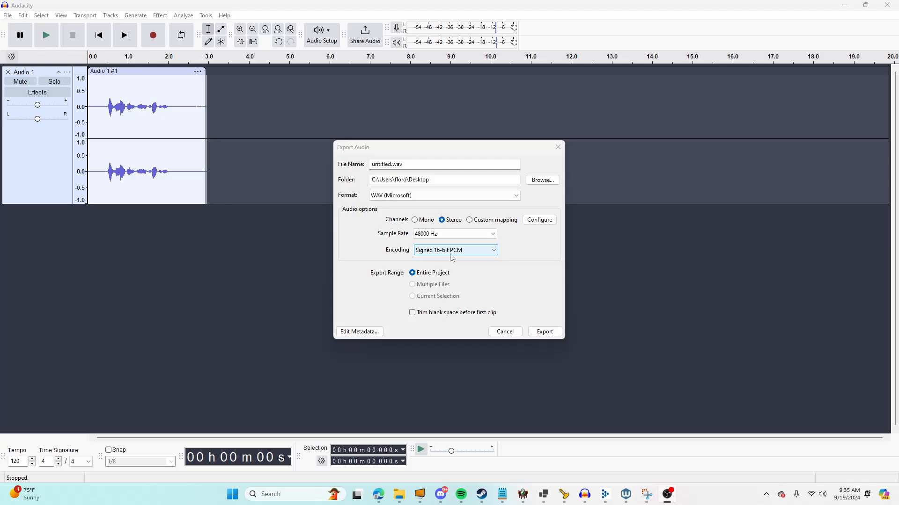
{"action": "left_click", "coordinate": [558, 148]}
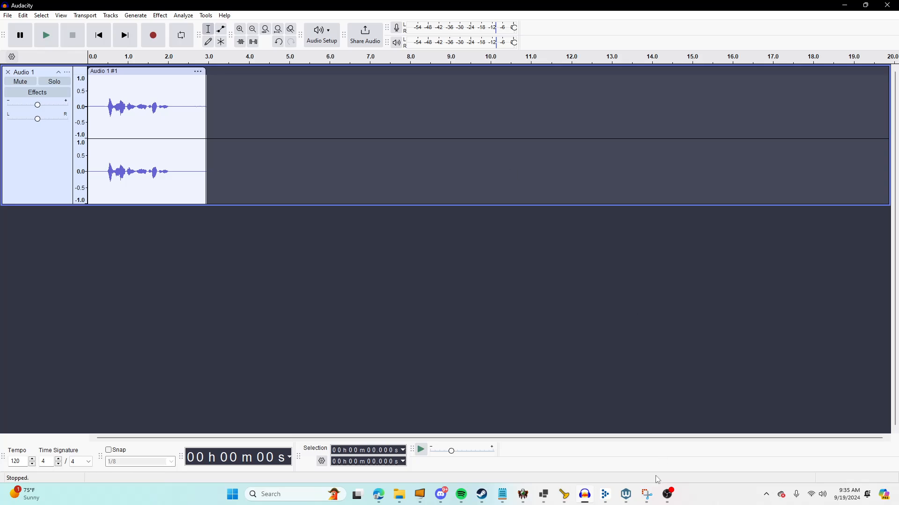
Step: Switch to Wwise and enable the Include GUID and Max attenuation metadata options in the project's SoundBank settings
{"action": "left_click", "coordinate": [626, 496]}
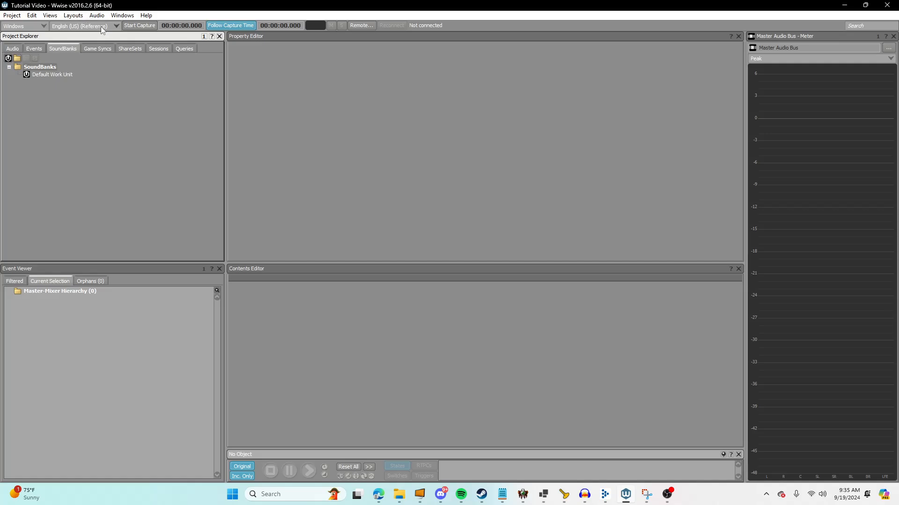
{"action": "left_click", "coordinate": [128, 49]}
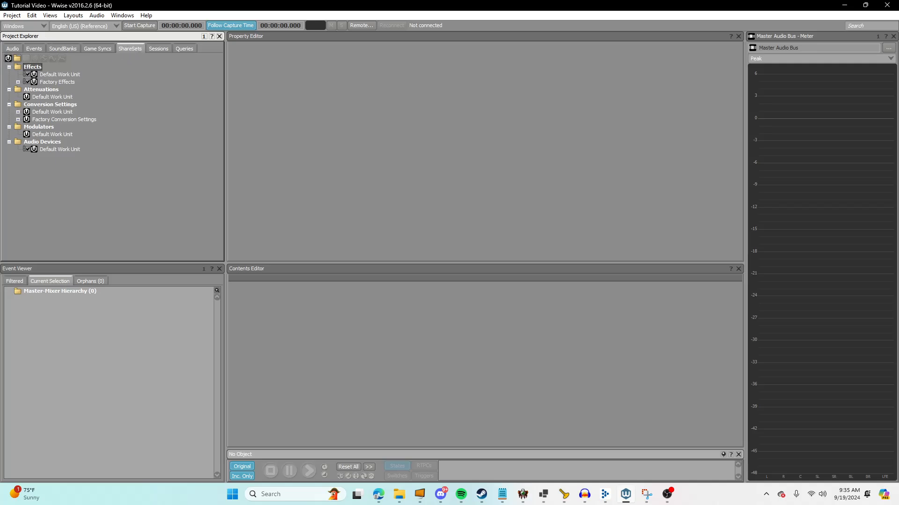
{"action": "left_click", "coordinate": [31, 15]}
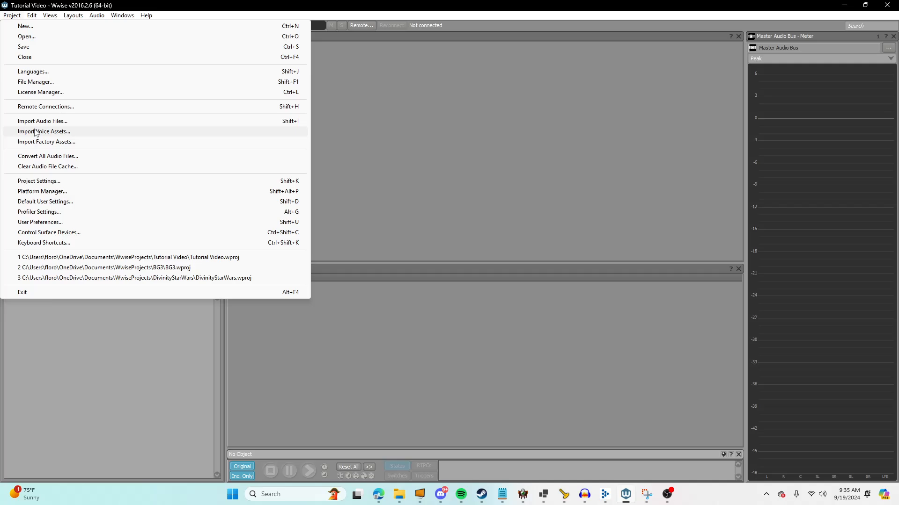
{"action": "left_click", "coordinate": [39, 182]}
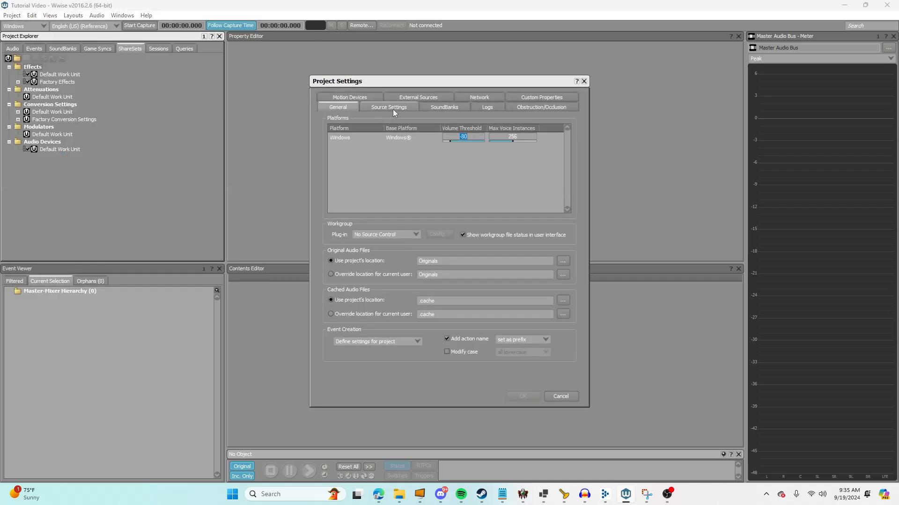
{"action": "left_click", "coordinate": [446, 107]}
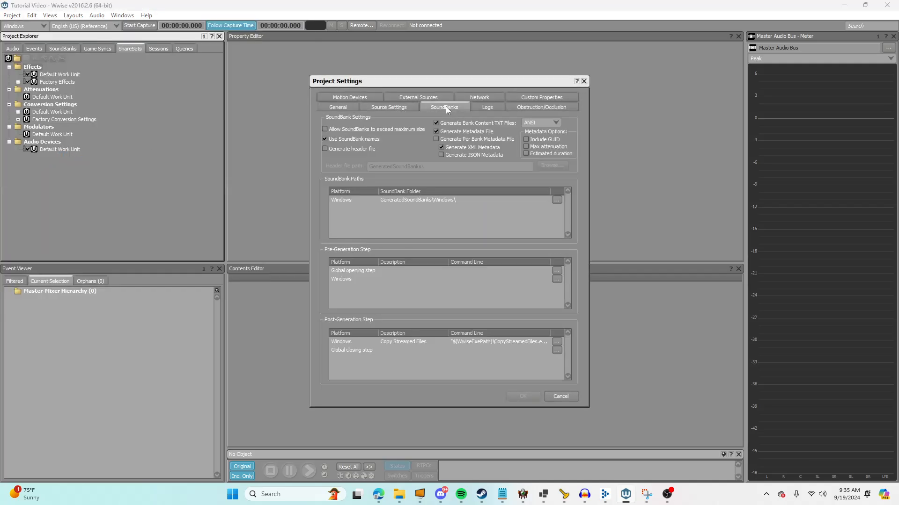
{"action": "left_click", "coordinate": [529, 140]}
{"action": "left_click", "coordinate": [528, 146]}
{"action": "left_click", "coordinate": [522, 397]}
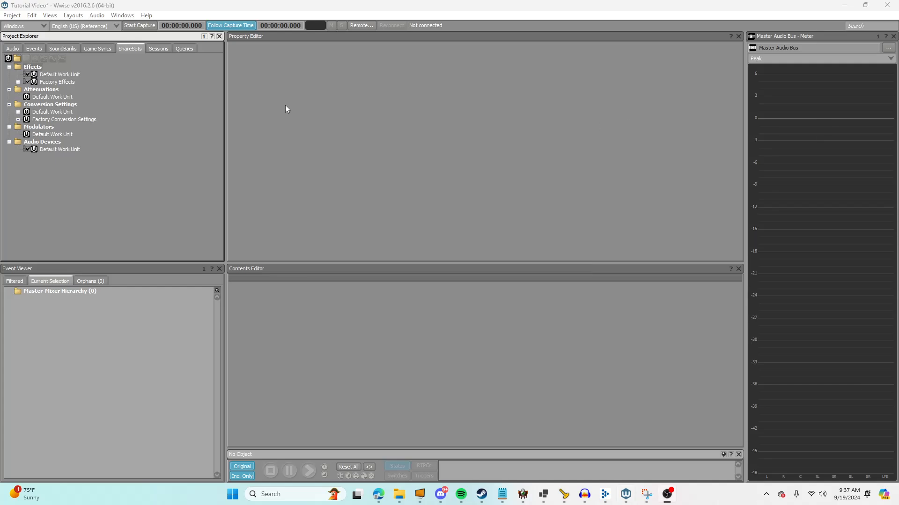
Step: Change the Windows audio format in the Default Conversion Settings under the conversion settings' Default Work Unit
{"action": "left_click", "coordinate": [126, 49]}
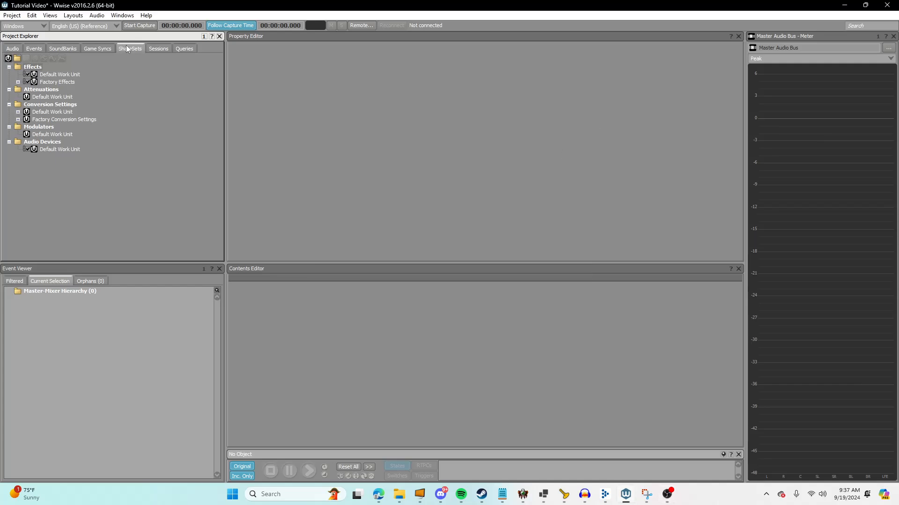
{"action": "left_click", "coordinate": [18, 113]}
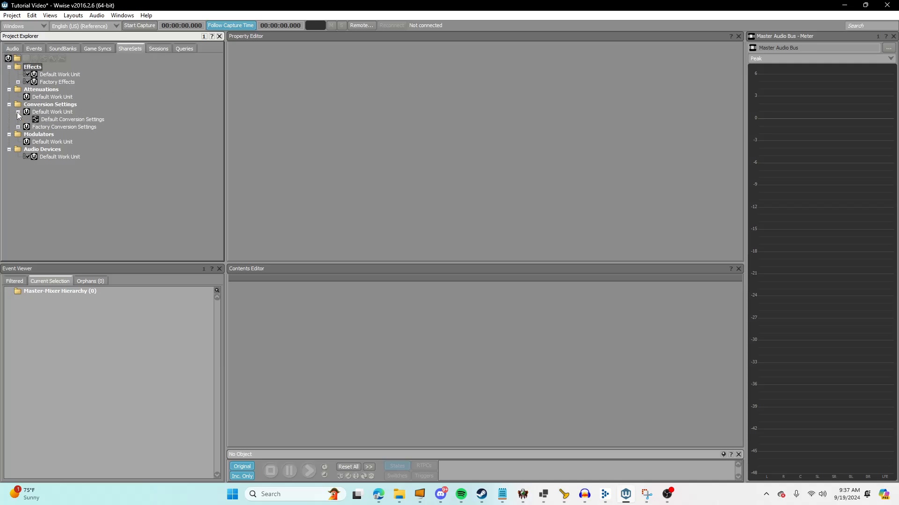
{"action": "left_click", "coordinate": [53, 119]}
{"action": "double_click", "coordinate": [53, 119]}
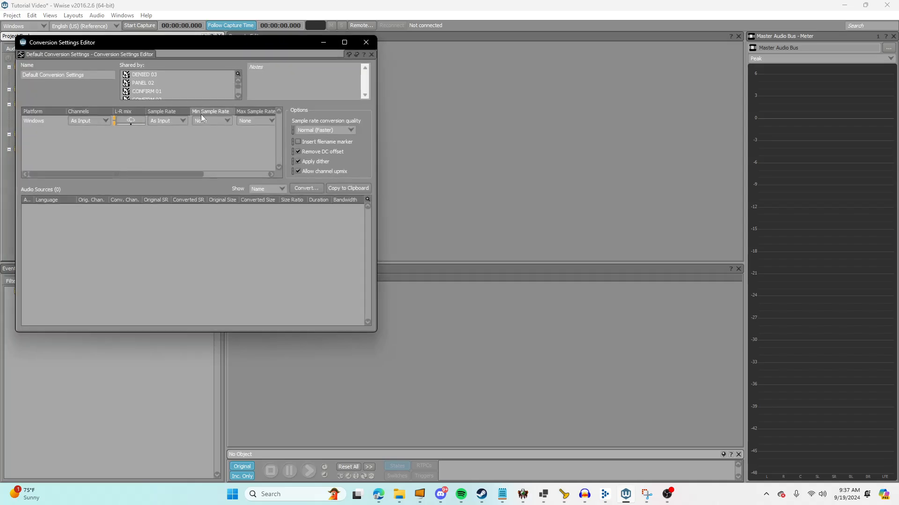
{"action": "left_click_drag", "start_coordinate": [191, 175], "coordinate": [249, 177]}
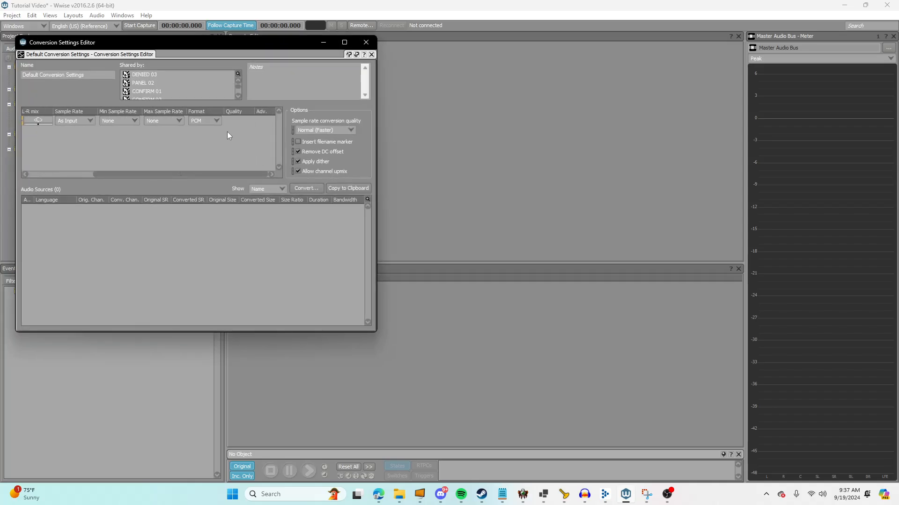
{"action": "left_click", "coordinate": [218, 143]}
{"action": "left_click", "coordinate": [366, 42]}
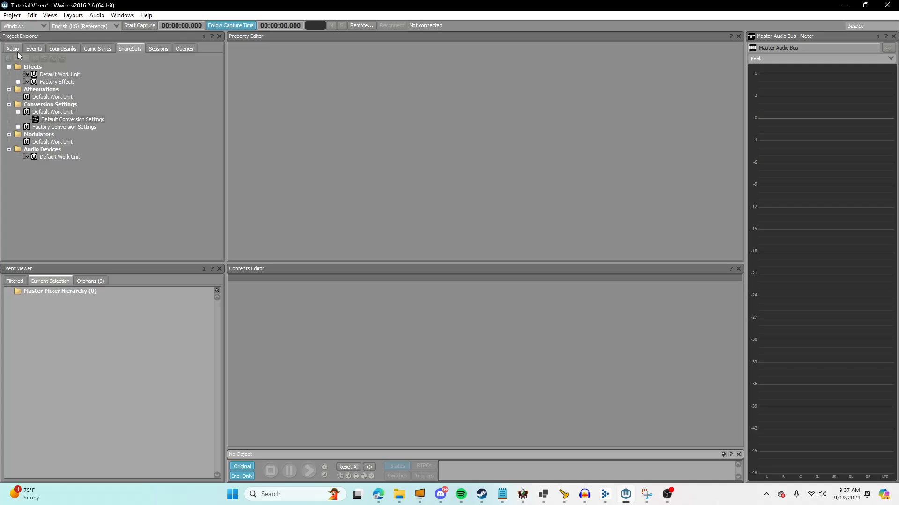
Step: Create a SoundBank named FLO in the SoundBanks' Default Work Unit
{"action": "left_click", "coordinate": [56, 51]}
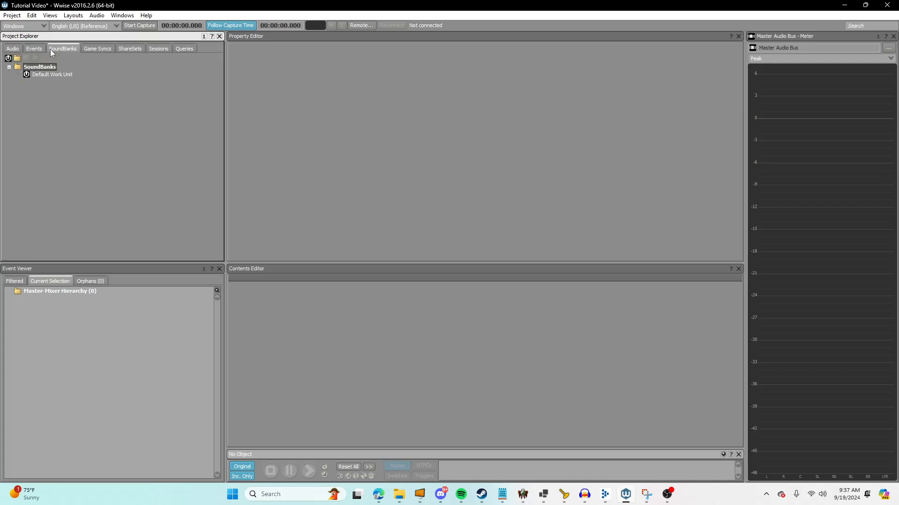
{"action": "right_click", "coordinate": [36, 77]}
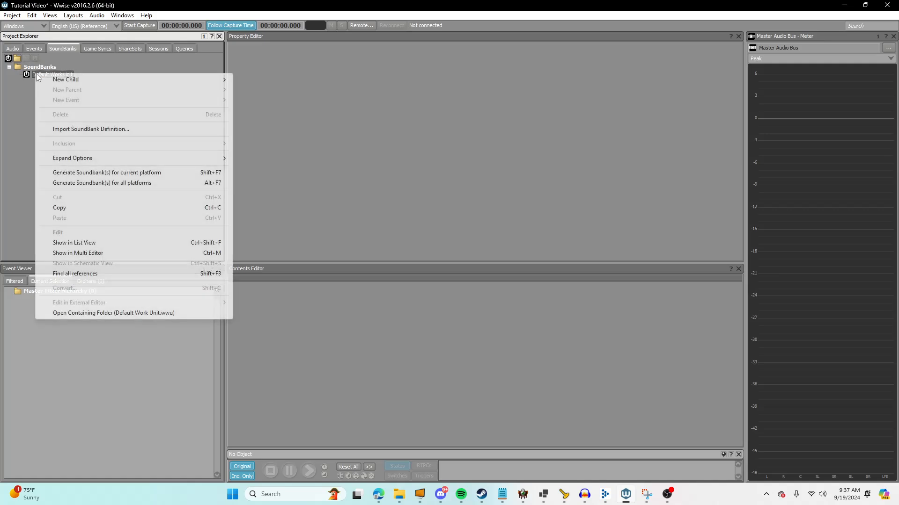
{"action": "mouse_move", "coordinate": [97, 80]}
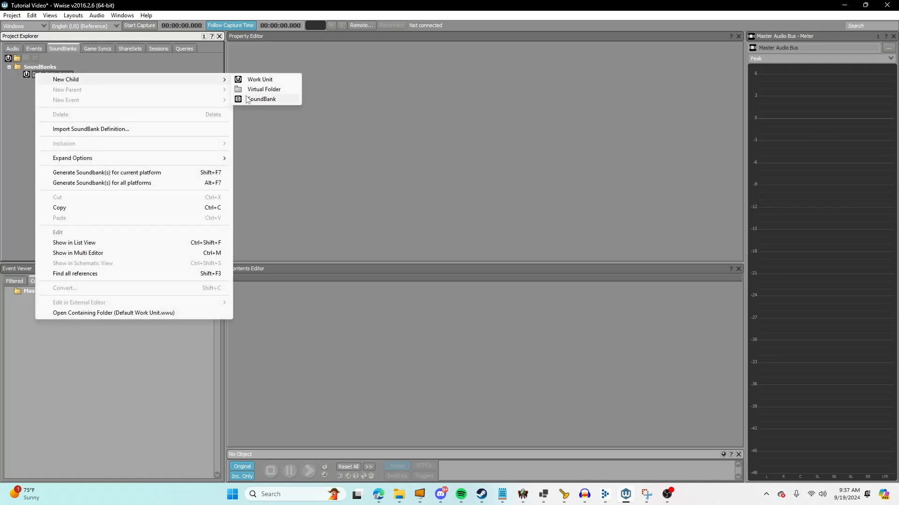
{"action": "left_click", "coordinate": [261, 99]}
{"action": "type", "text": "FLO"}
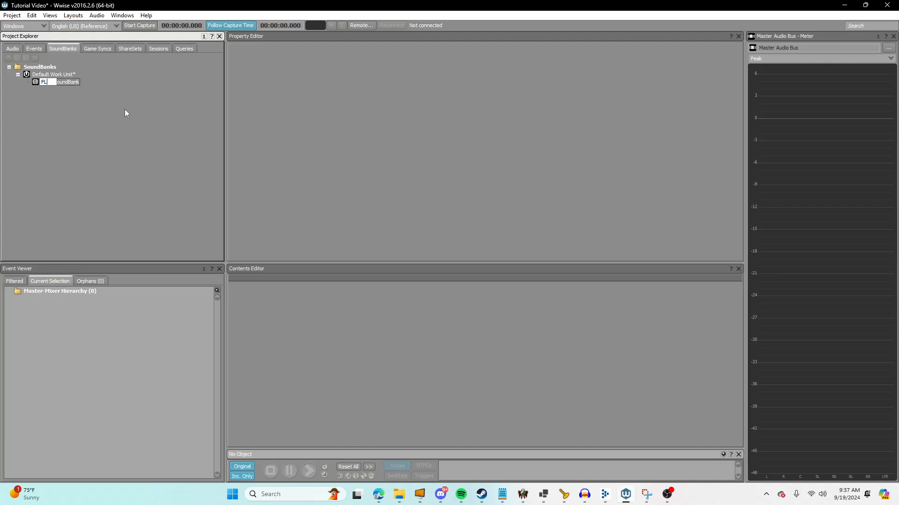
{"action": "key", "text": "Return"}
Step: Import Signed16bitStereo.wav as a Sound SFX object into the Actor-Mixer Hierarchy's Default Work Unit
{"action": "left_click", "coordinate": [13, 49]}
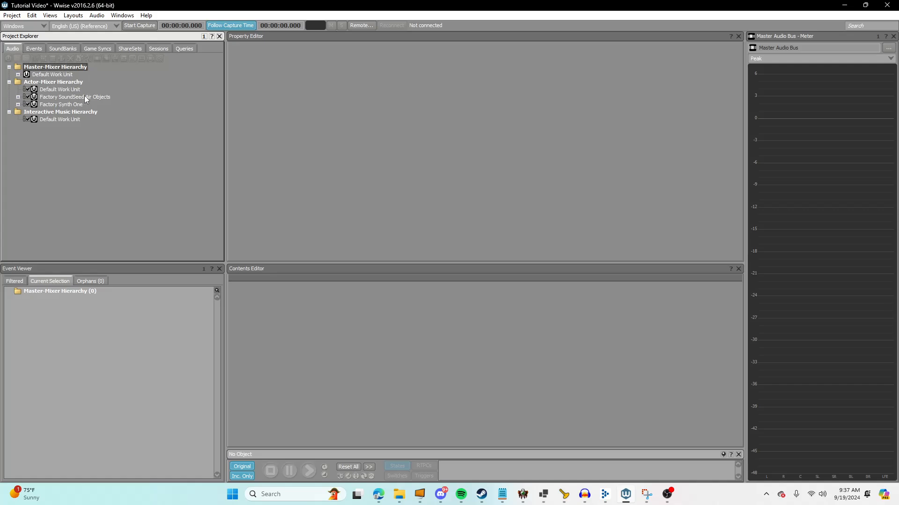
{"action": "left_click", "coordinate": [78, 90]}
{"action": "right_click", "coordinate": [78, 90]}
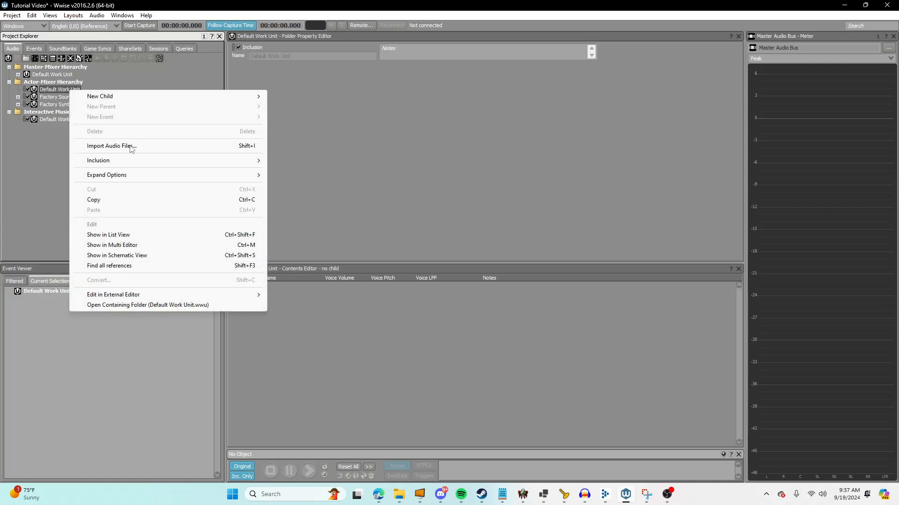
{"action": "left_click", "coordinate": [125, 147]}
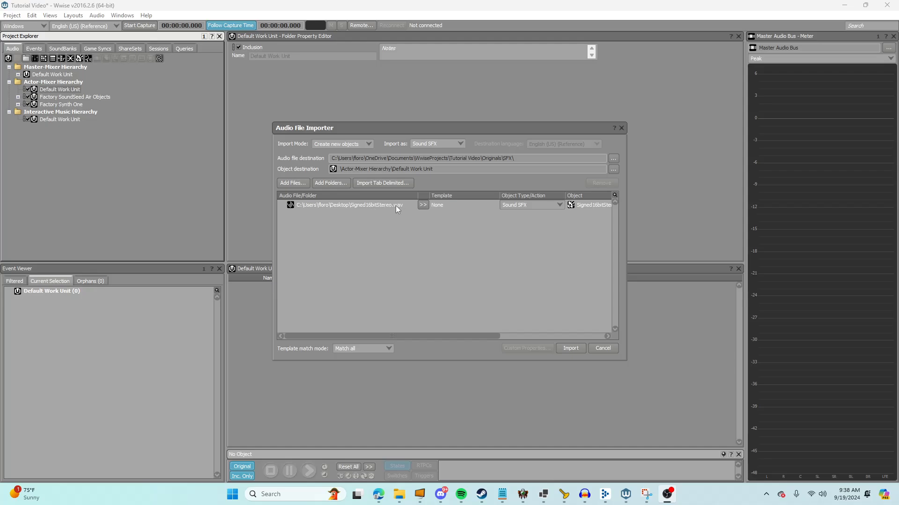
{"action": "left_click", "coordinate": [396, 207]}
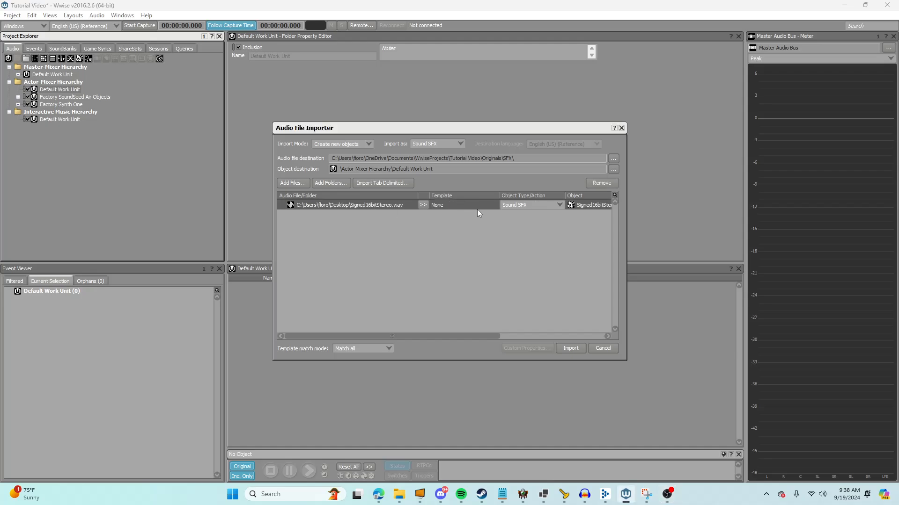
{"action": "left_click", "coordinate": [574, 351]}
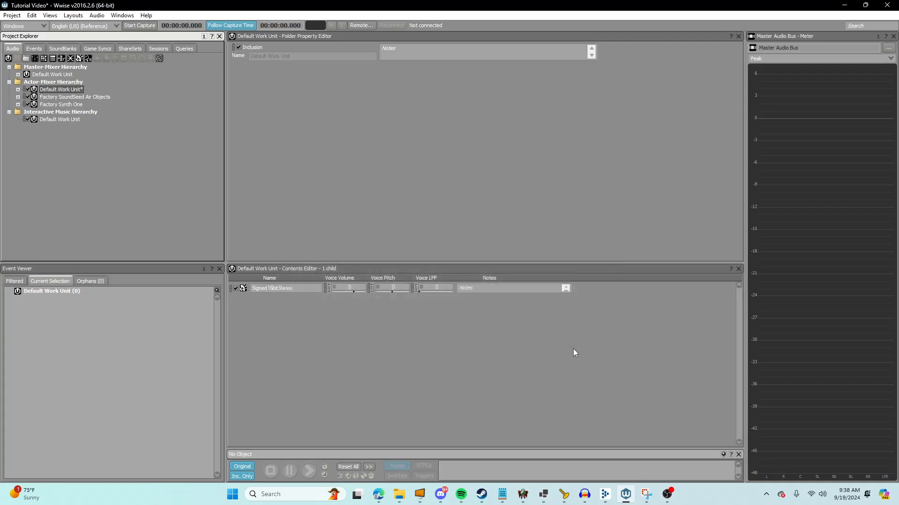
Step: Select the imported Signed16bitStereo sound in the Default Work Unit and play it back
{"action": "left_click", "coordinate": [18, 89]}
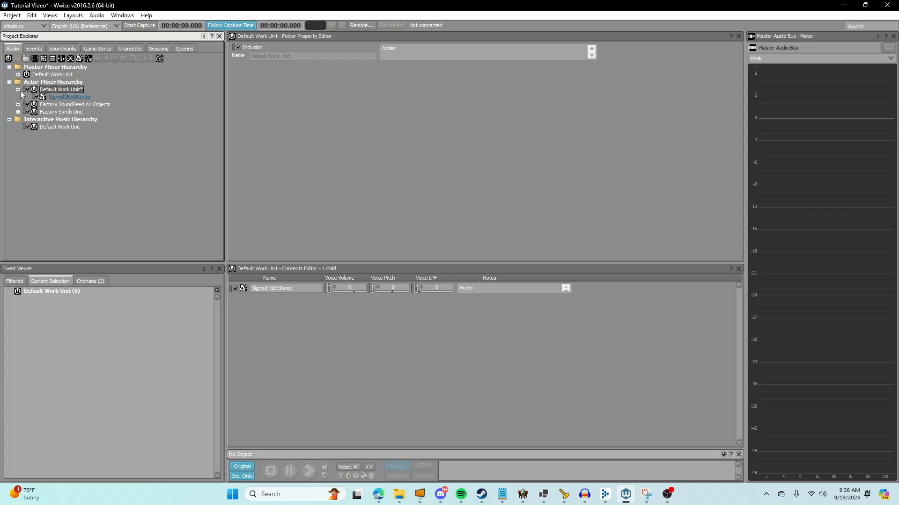
{"action": "left_click", "coordinate": [73, 98]}
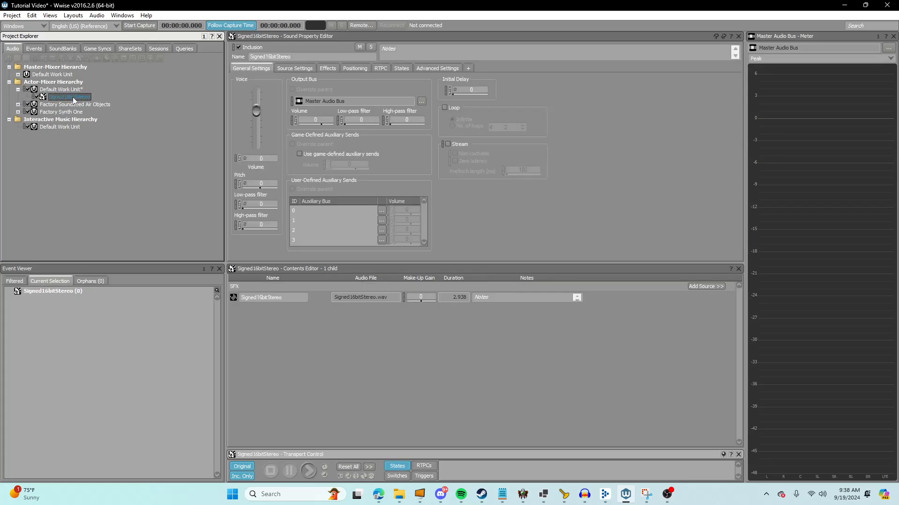
{"action": "left_click", "coordinate": [309, 474]}
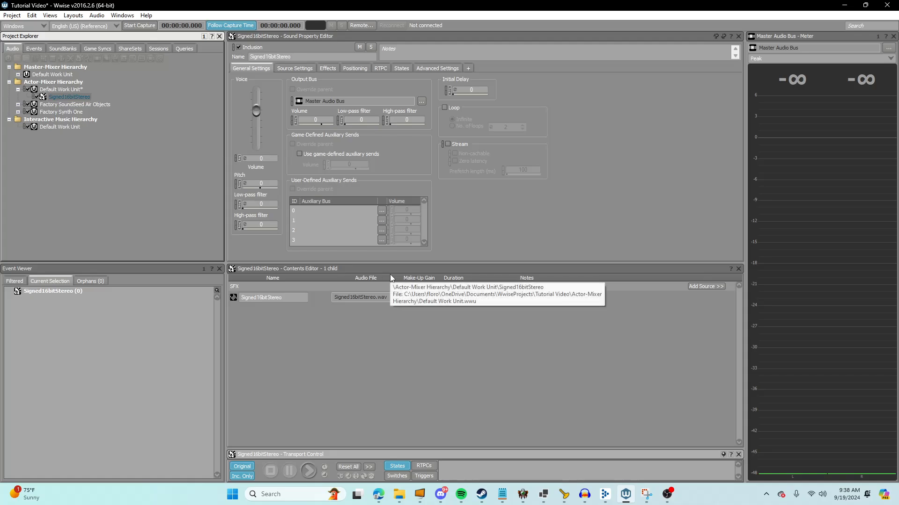
Step: Convert the Signed16bitStereo sound for the Windows platform
{"action": "right_click", "coordinate": [71, 101]}
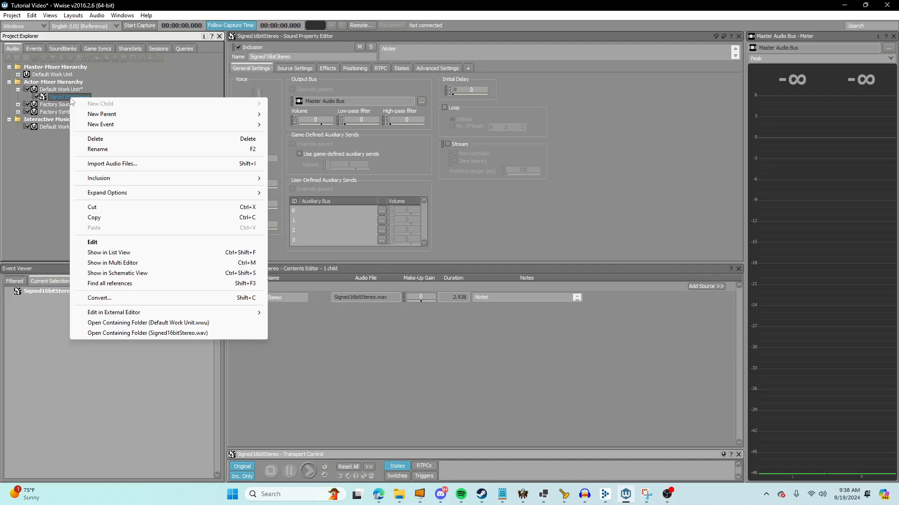
{"action": "left_click", "coordinate": [190, 299]}
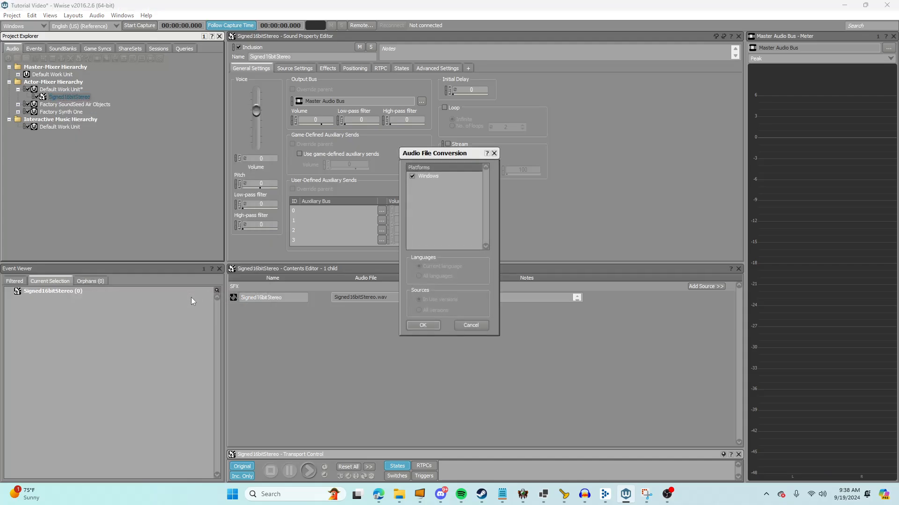
{"action": "left_click", "coordinate": [423, 325]}
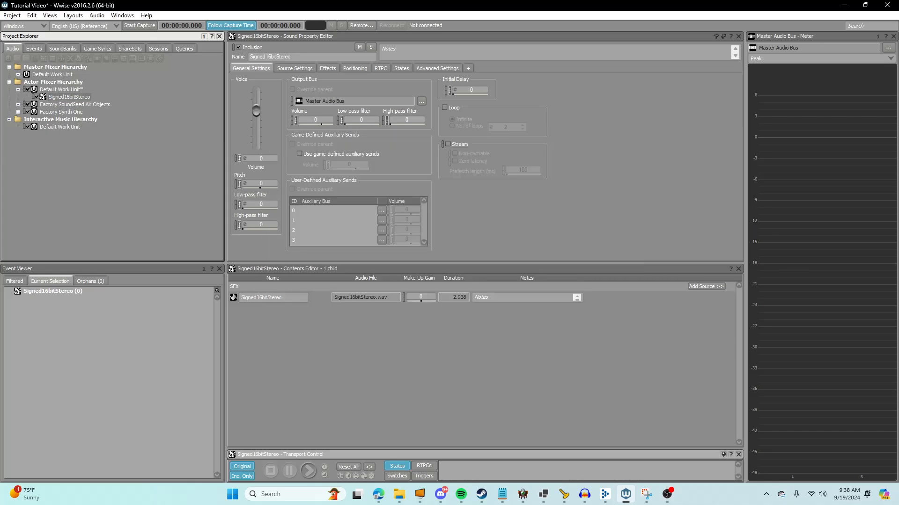
Step: Open the Wwise project folder in File Explorer and locate the converted WEM file inside the .cache Windows folder
{"action": "right_click", "coordinate": [73, 98]}
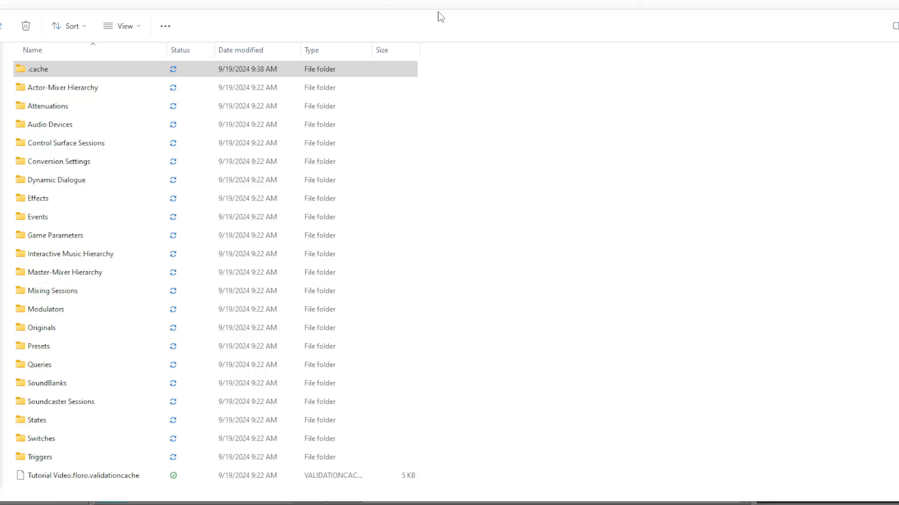
{"action": "left_click", "coordinate": [41, 70]}
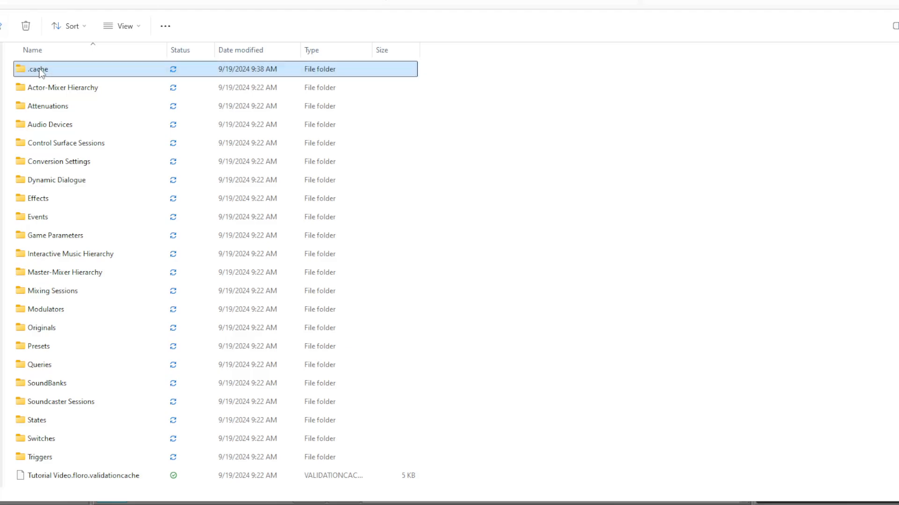
{"action": "double_click", "coordinate": [40, 71]}
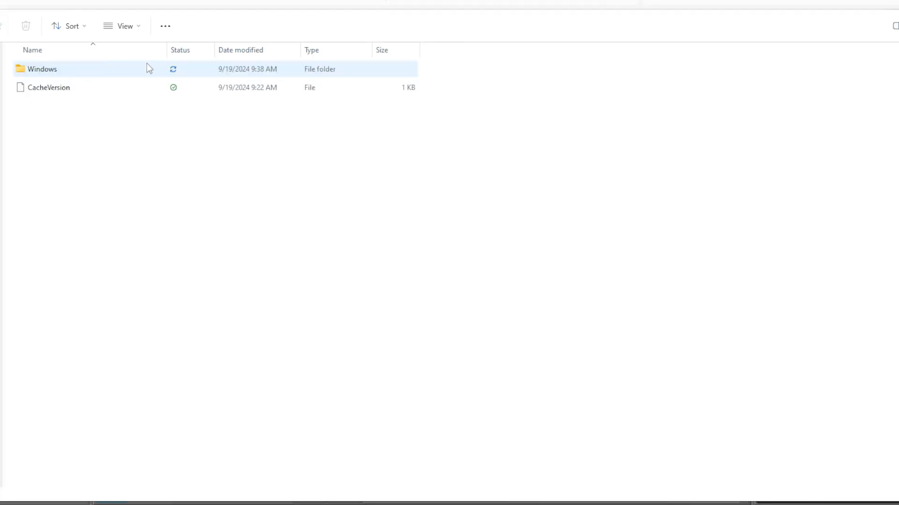
{"action": "double_click", "coordinate": [96, 71]}
{"action": "double_click", "coordinate": [96, 70]}
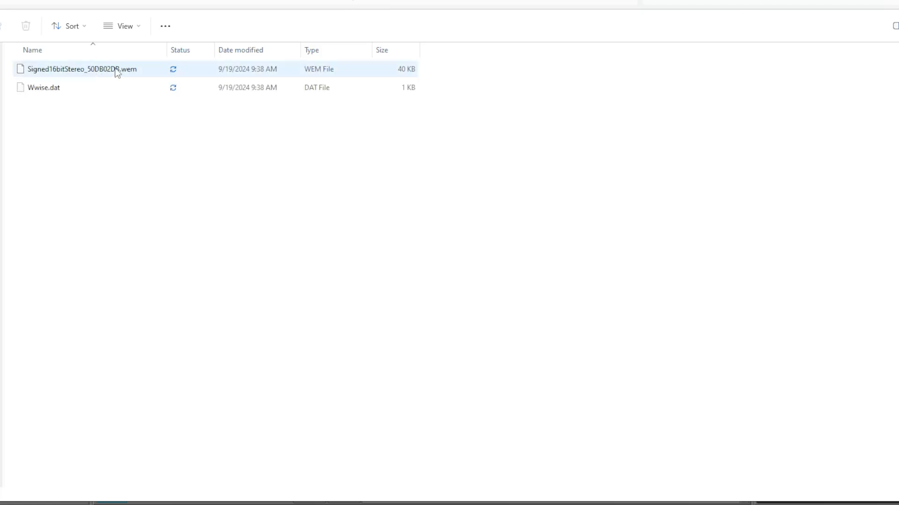
{"action": "left_click", "coordinate": [158, 70]}
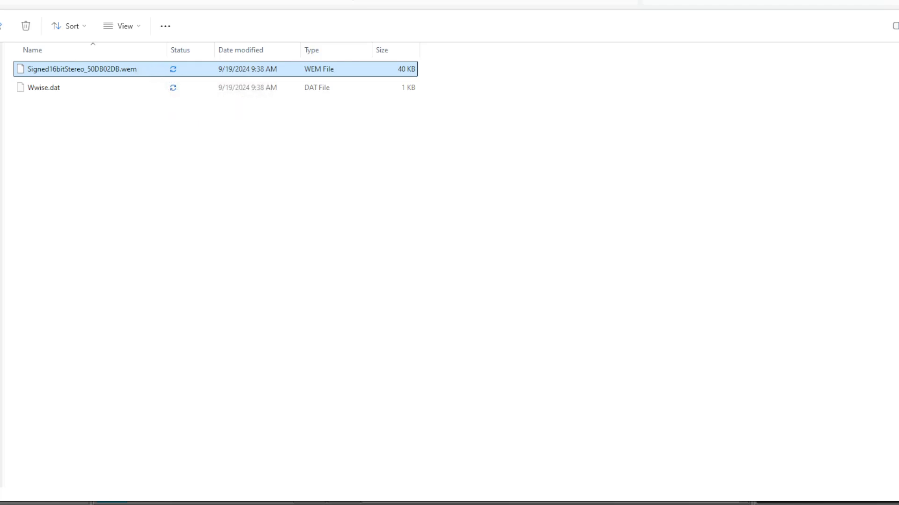
{"action": "key", "text": "alt+Tab"}
{"action": "left_click", "coordinate": [172, 61]}
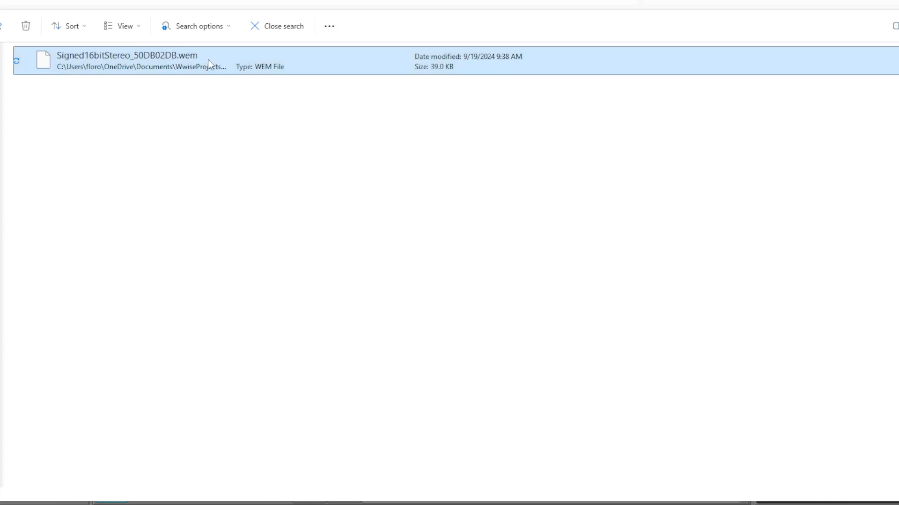
{"action": "left_click", "coordinate": [227, 31]}
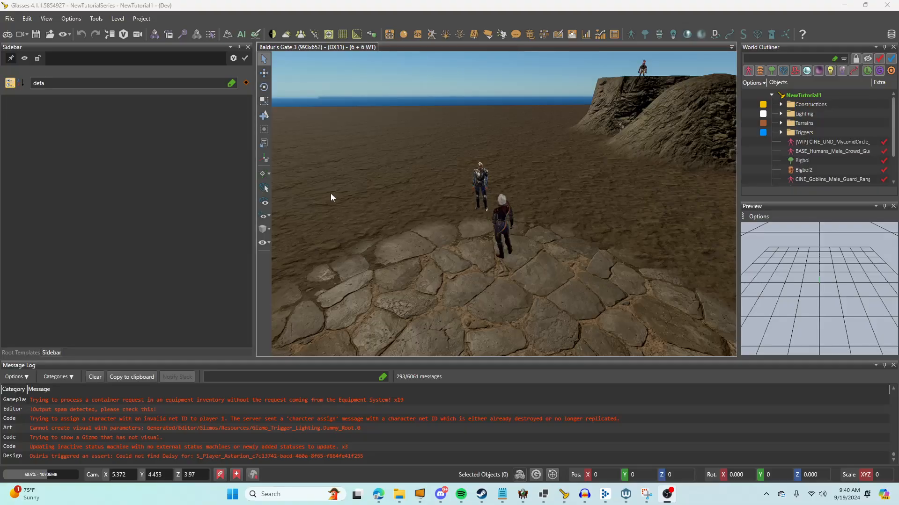
Step: Open Guard.lsj in the Dialog Editor and bring up the tagged texts of its Greeting node for editing
{"action": "left_click", "coordinate": [511, 35]}
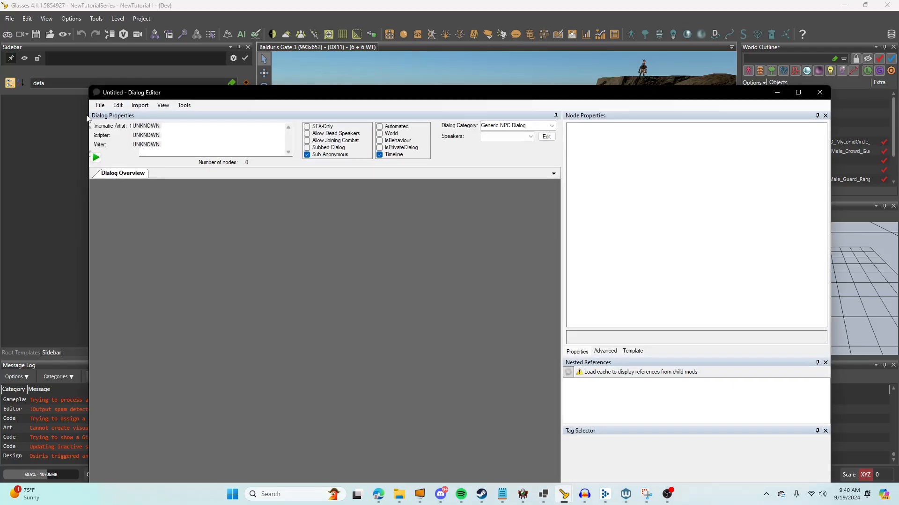
{"action": "left_click", "coordinate": [100, 105]}
{"action": "mouse_move", "coordinate": [115, 125]}
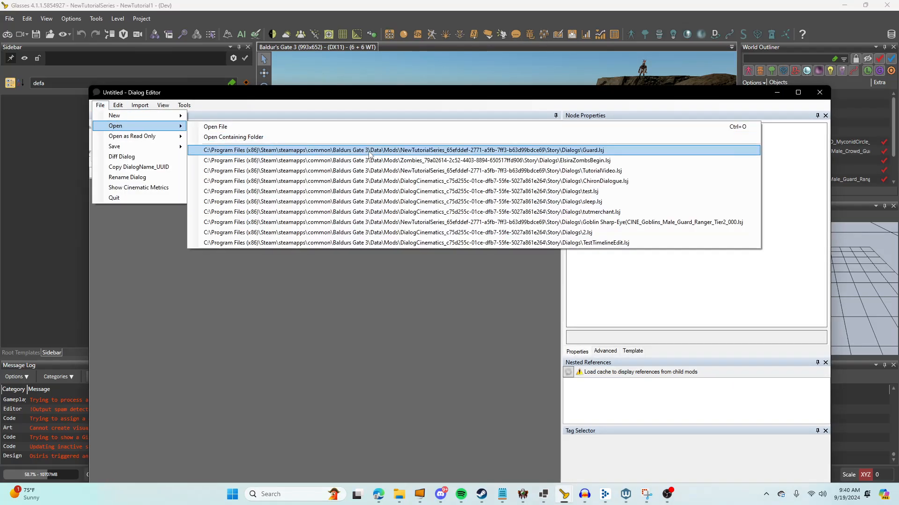
{"action": "left_click", "coordinate": [369, 152]}
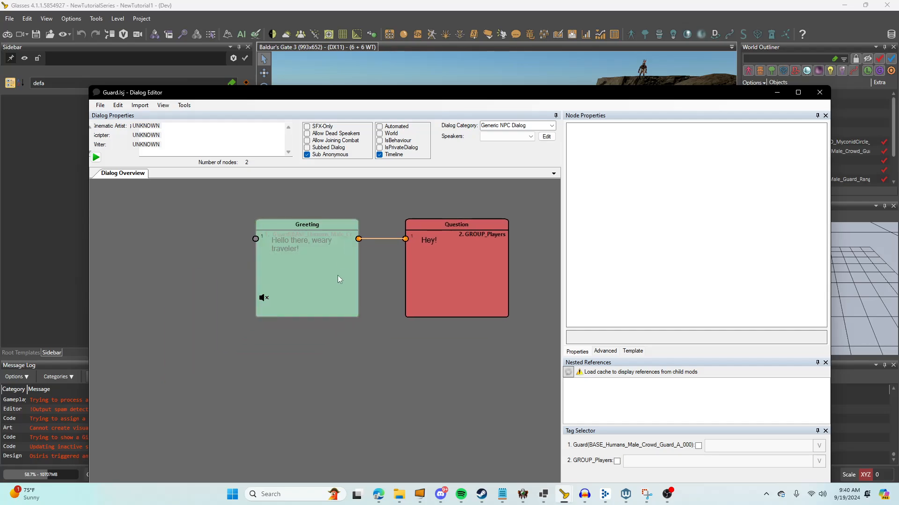
{"action": "double_click", "coordinate": [323, 276]}
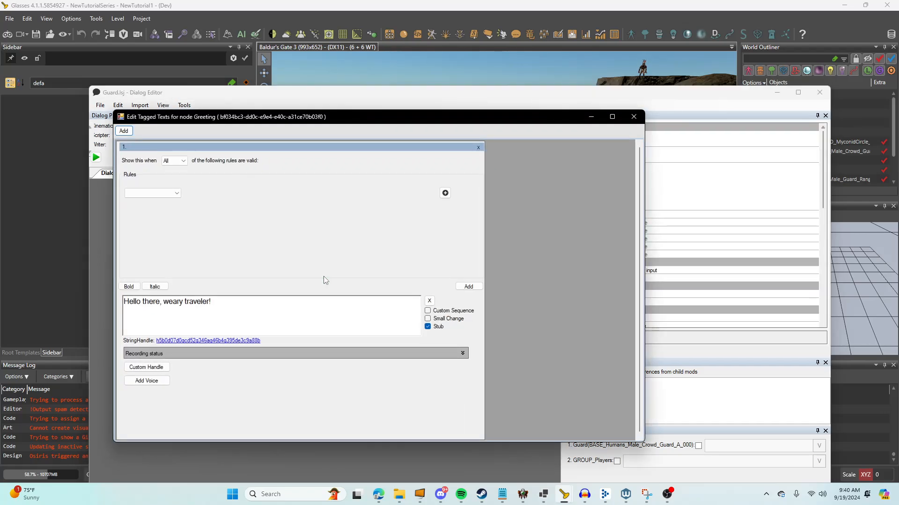
Step: Start adding a voice to the greeting line with the Guard as speaker, and create the speaker's soundbank
{"action": "left_click", "coordinate": [148, 381]}
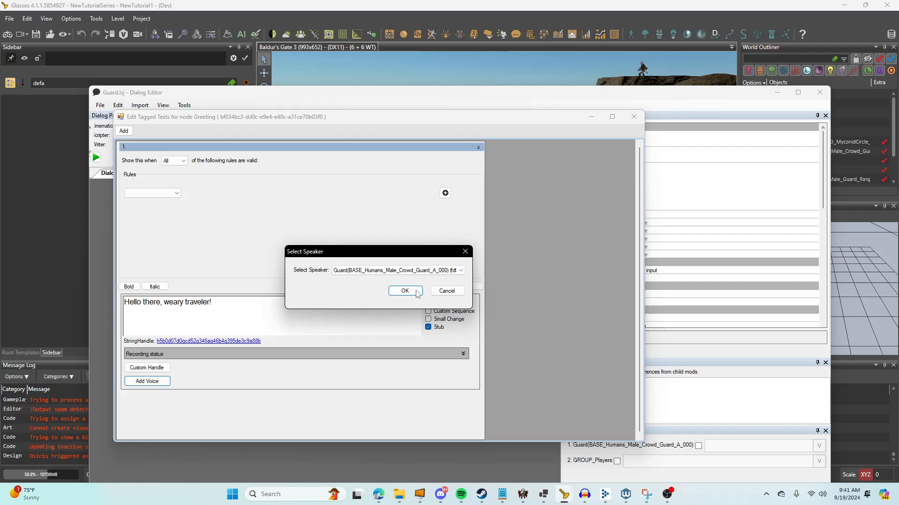
{"action": "left_click", "coordinate": [404, 291]}
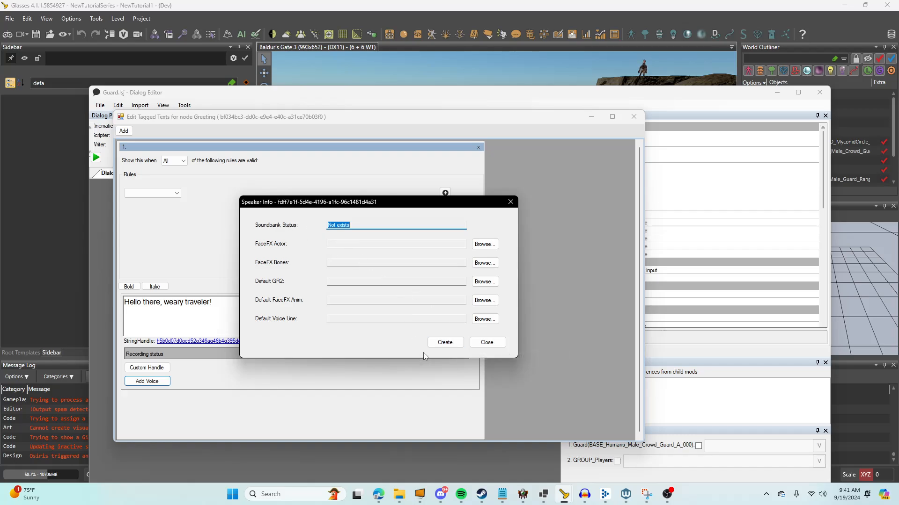
{"action": "left_click", "coordinate": [456, 343]}
{"action": "left_click", "coordinate": [487, 276]}
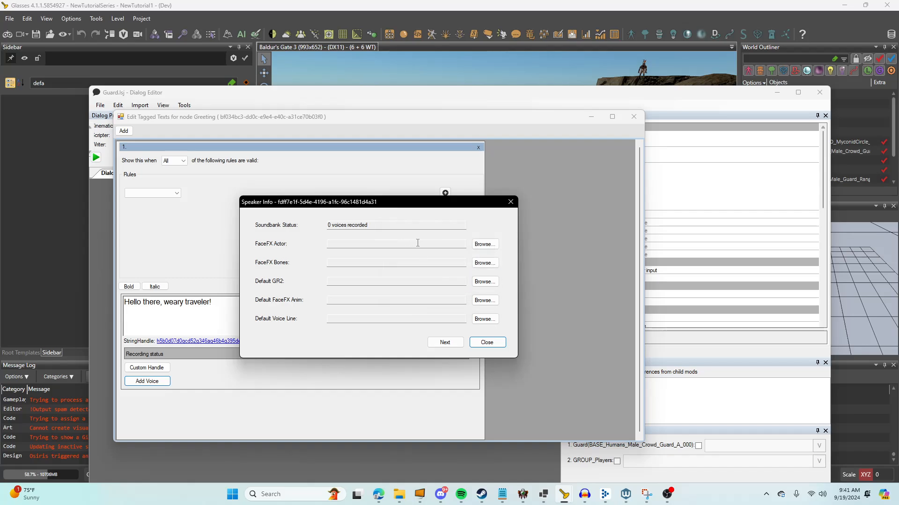
{"action": "left_click", "coordinate": [336, 244]}
{"action": "left_click", "coordinate": [352, 265]}
{"action": "left_click", "coordinate": [354, 282]}
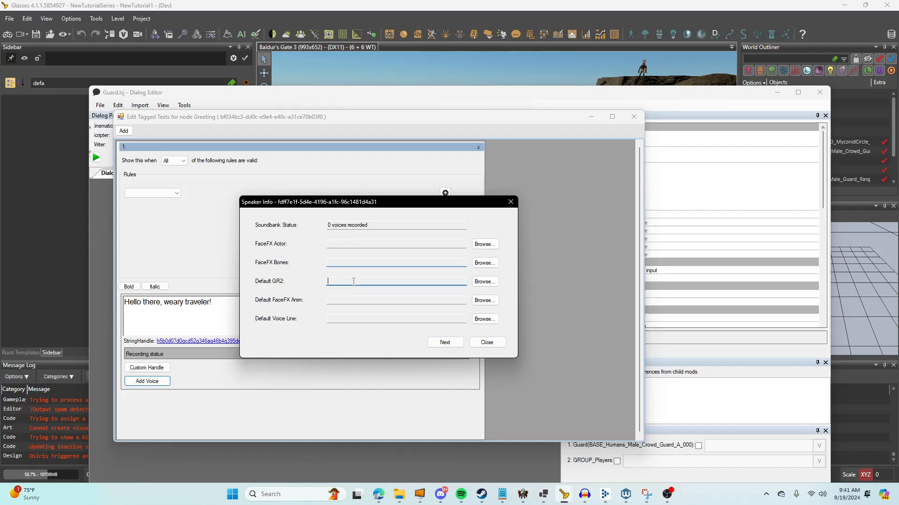
{"action": "left_click", "coordinate": [357, 301]}
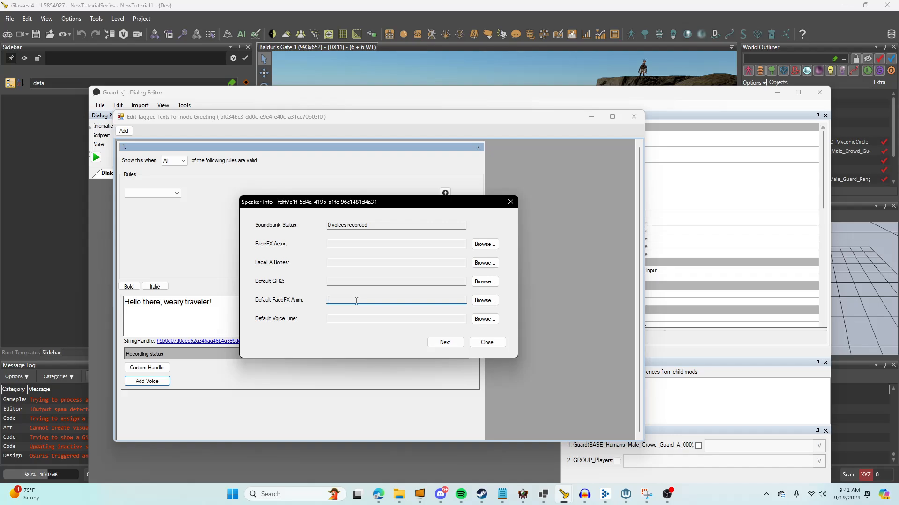
{"action": "left_click", "coordinate": [360, 243]}
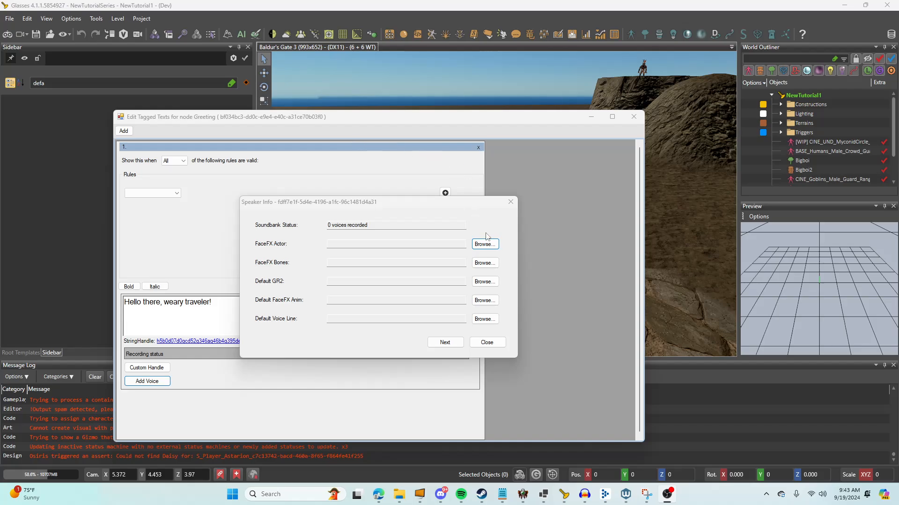
Step: Set the speaker's FaceFX Actor to astarion.ffxactor from the NewTutorialSeries mod folder
{"action": "left_click", "coordinate": [486, 247]}
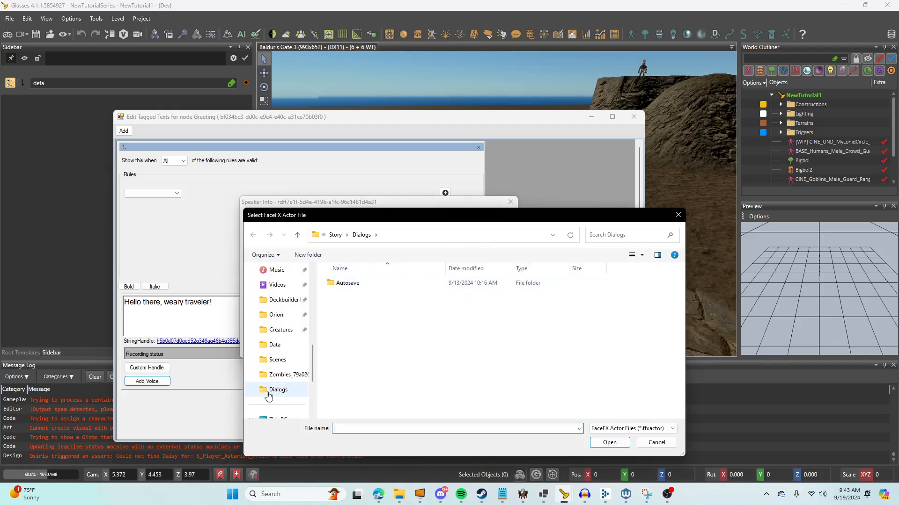
{"action": "left_click", "coordinate": [283, 375]}
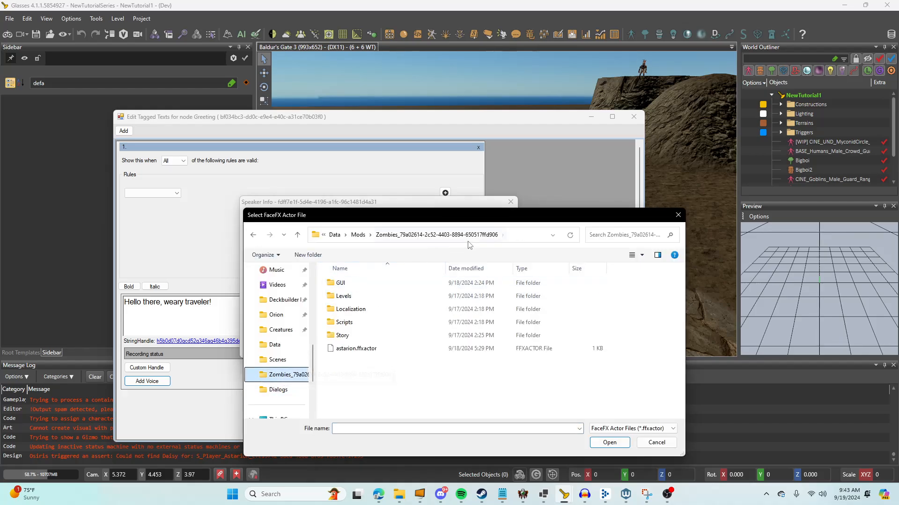
{"action": "left_click", "coordinate": [358, 234]}
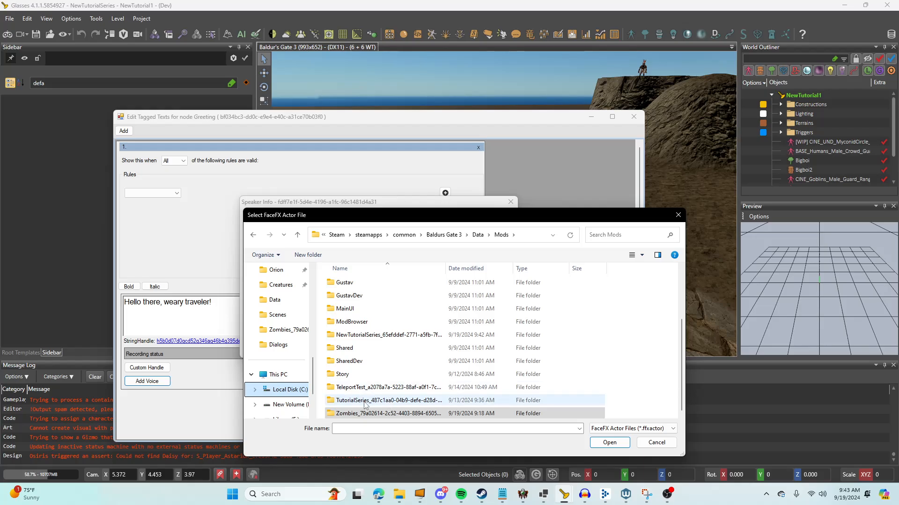
{"action": "double_click", "coordinate": [369, 335]}
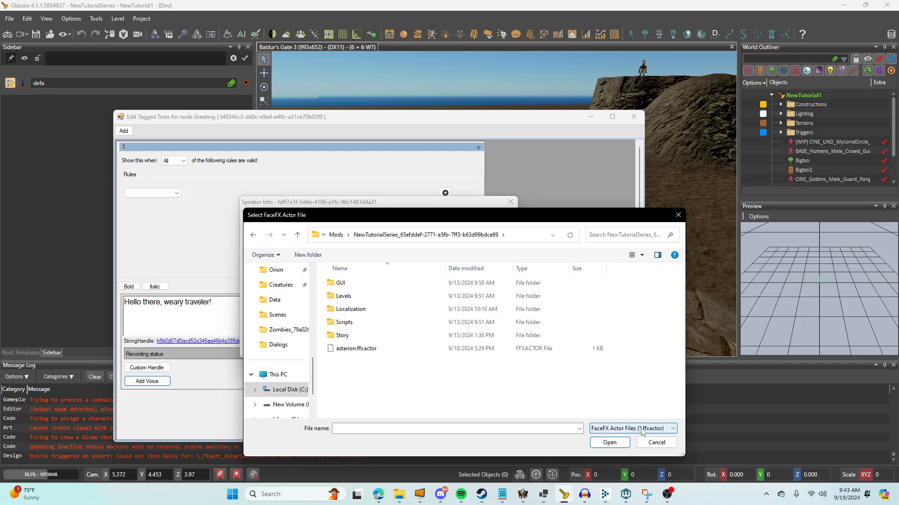
{"action": "left_click", "coordinate": [483, 431]}
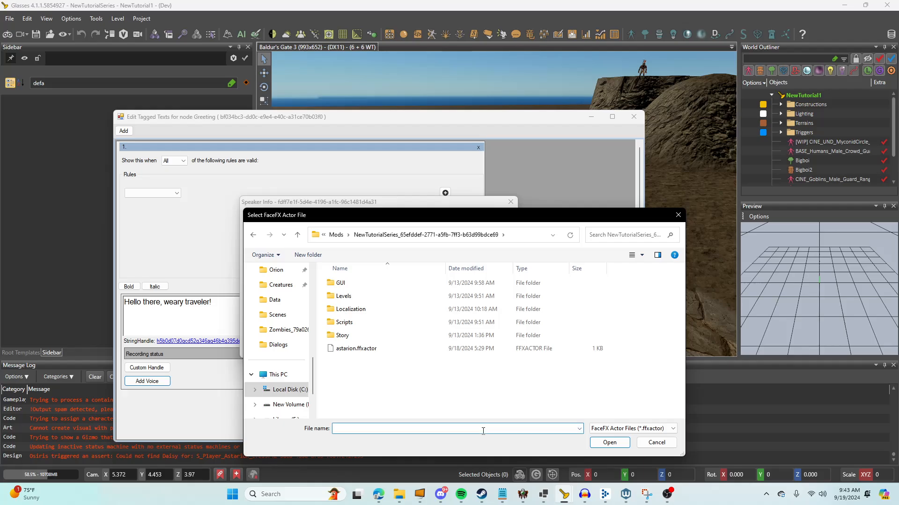
{"action": "type", "text": "*.ffxactor"}
{"action": "double_click", "coordinate": [358, 350]}
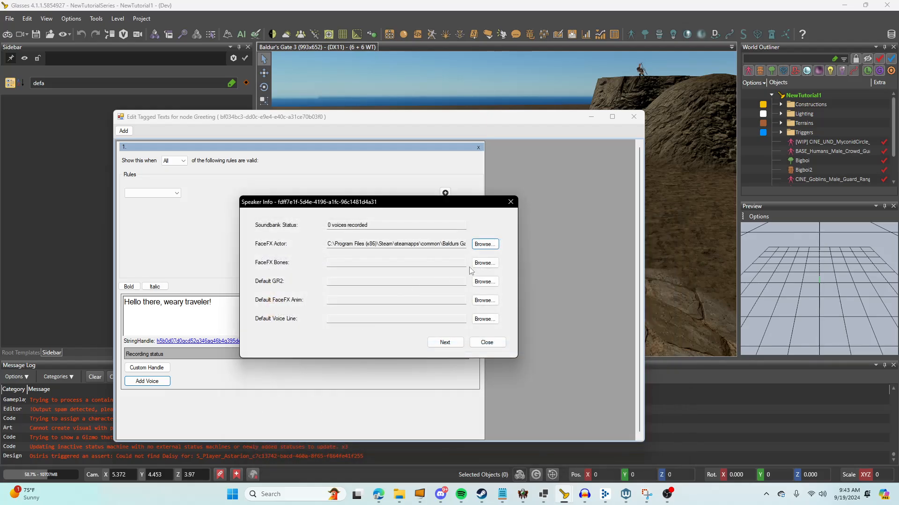
Step: Assign astarion.ffxbones as FaceFX Bones, astarion.gr2 as Default GR2 and astarion.ffxanim as Default FaceFX Anim
{"action": "left_click", "coordinate": [486, 270]}
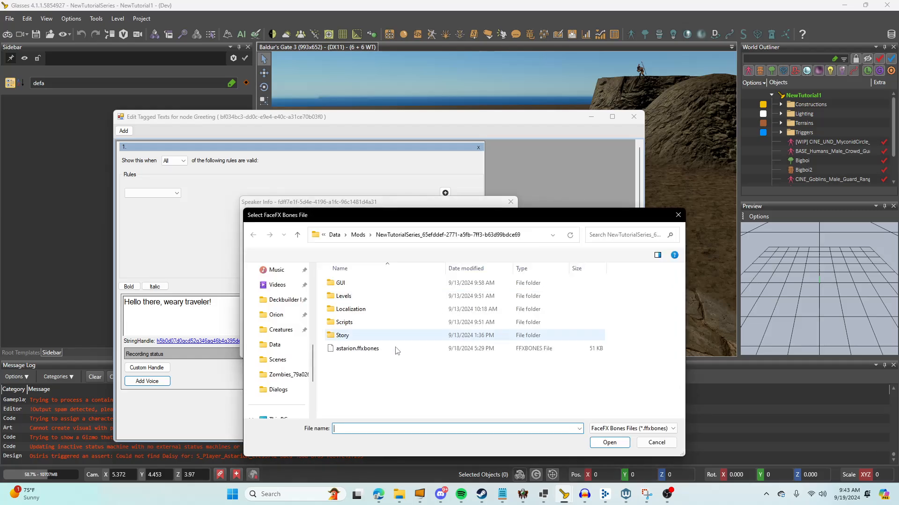
{"action": "double_click", "coordinate": [360, 354]}
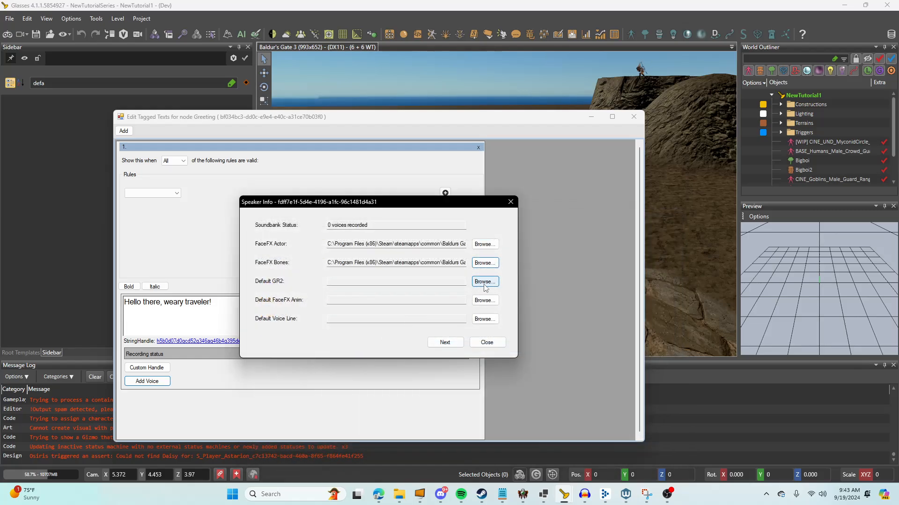
{"action": "left_click", "coordinate": [485, 282]}
{"action": "double_click", "coordinate": [357, 348]}
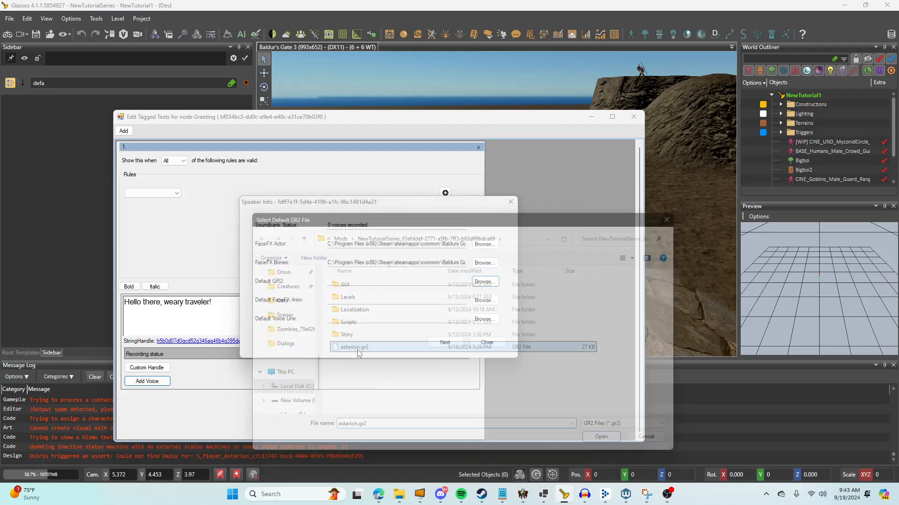
{"action": "left_click", "coordinate": [480, 302]}
{"action": "double_click", "coordinate": [397, 351]}
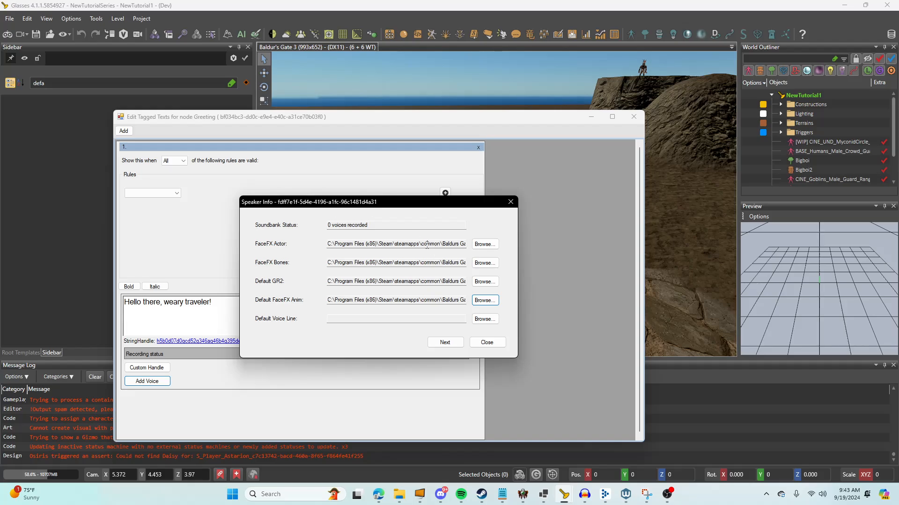
Step: Check the file names at the ends of the FaceFX Actor, FaceFX Bones, Default GR2 and Default FaceFX Anim paths
{"action": "left_click_drag", "start_coordinate": [427, 245], "coordinate": [579, 245]}
{"action": "left_click_drag", "start_coordinate": [424, 262], "coordinate": [585, 266]}
{"action": "left_click_drag", "start_coordinate": [419, 280], "coordinate": [642, 289]}
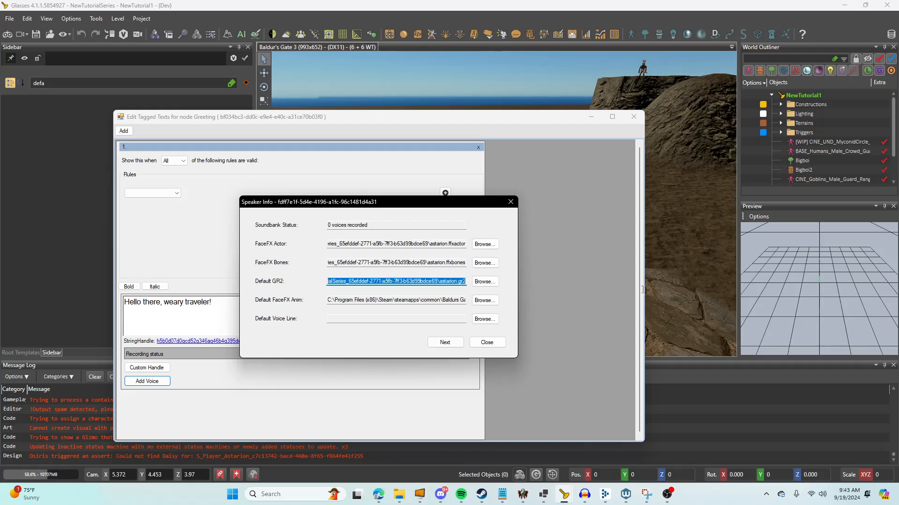
{"action": "left_click_drag", "start_coordinate": [433, 304], "coordinate": [468, 303]}
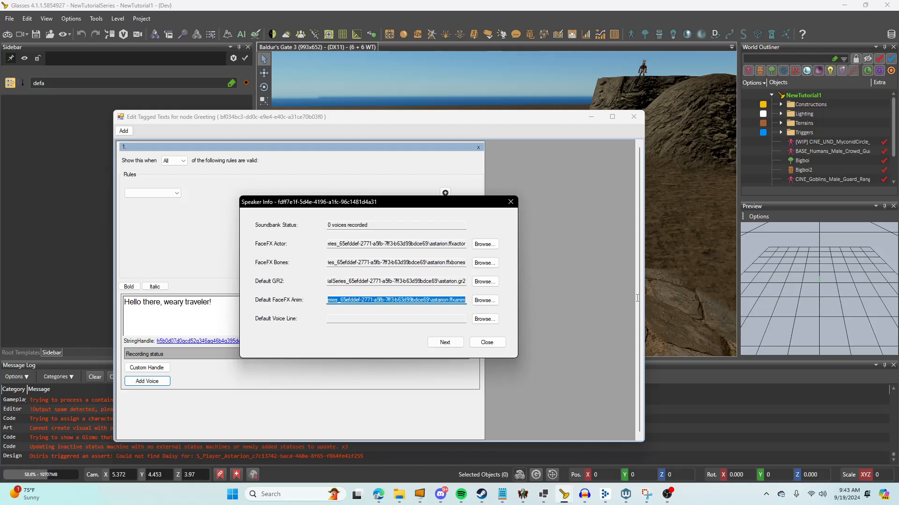
{"action": "left_click", "coordinate": [442, 300]}
{"action": "left_click", "coordinate": [454, 280]}
{"action": "left_click", "coordinate": [443, 263]}
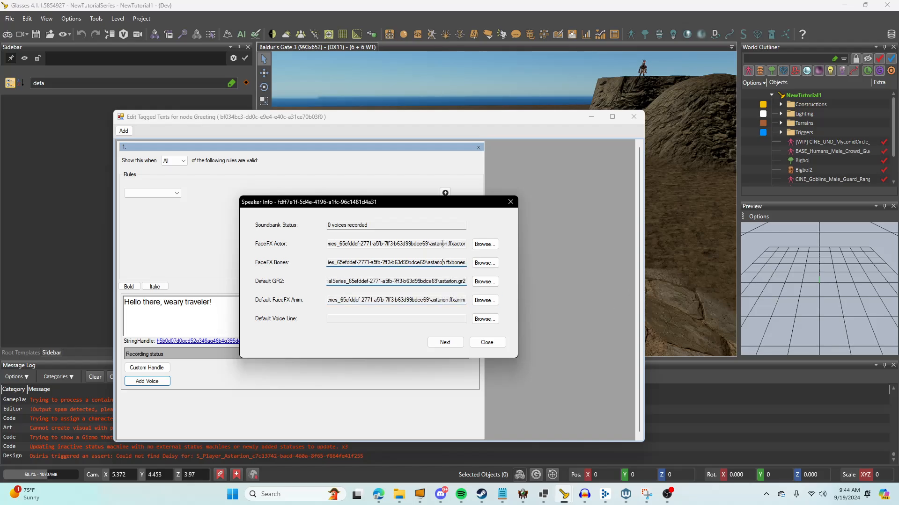
{"action": "left_click", "coordinate": [441, 244]}
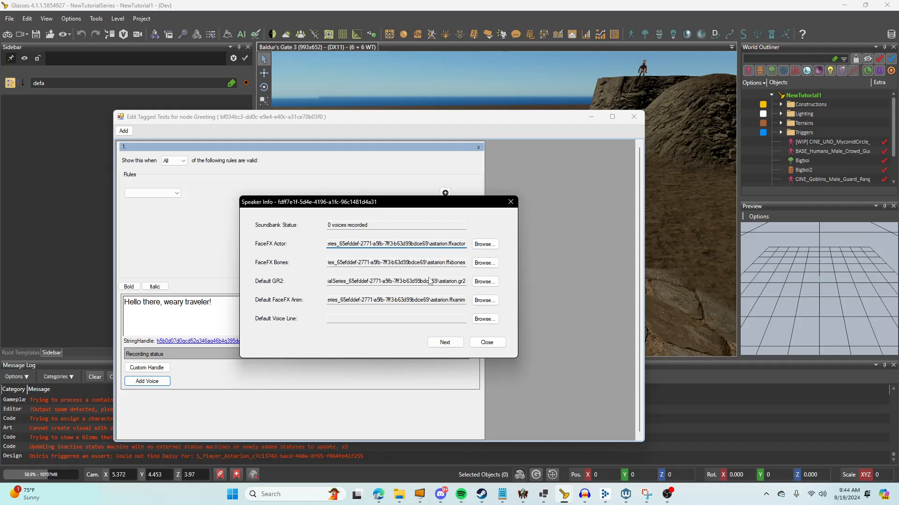
Step: Set the Default Voice Line to Signed16bitStereo_50DB02DB.wem and continue to the voice-adding settings
{"action": "left_click", "coordinate": [485, 319]}
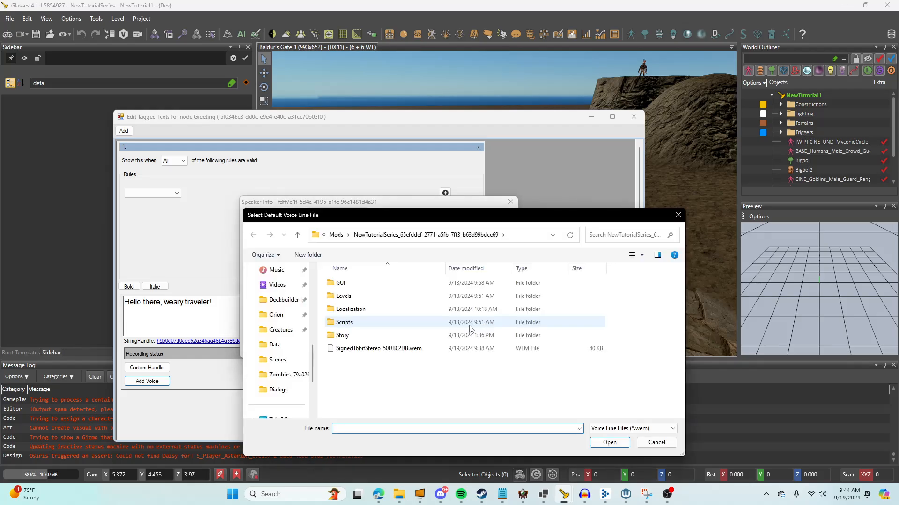
{"action": "double_click", "coordinate": [392, 350]}
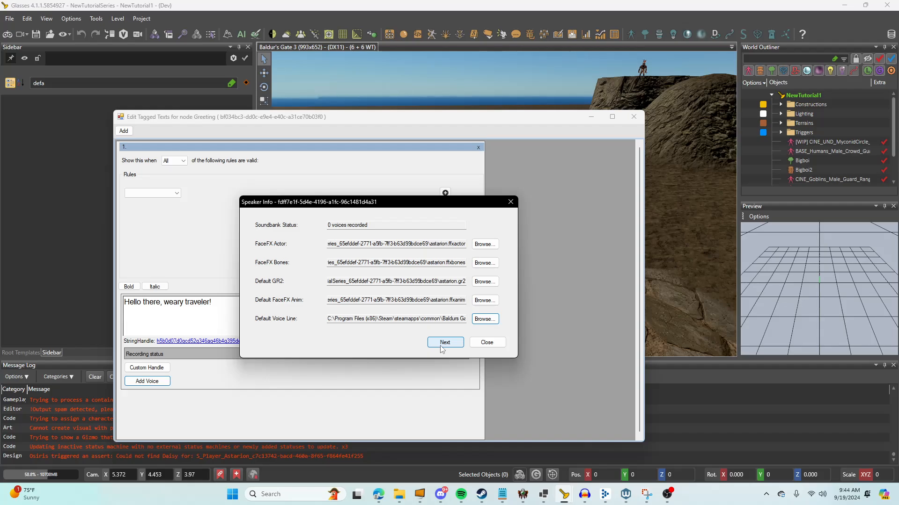
{"action": "left_click", "coordinate": [442, 344]}
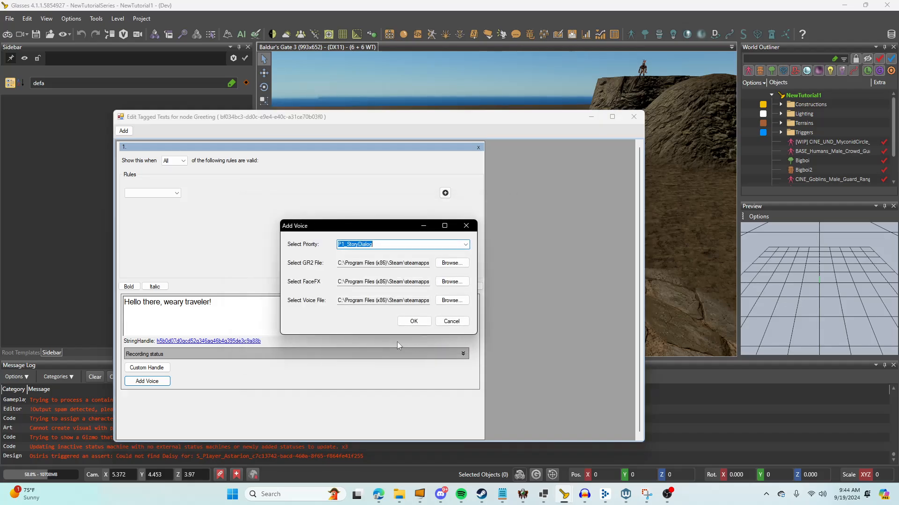
Step: Select Signed16bitStereo_50DB02DB.wem as the voice file and add the voice to the greeting line
{"action": "left_click", "coordinate": [445, 305]}
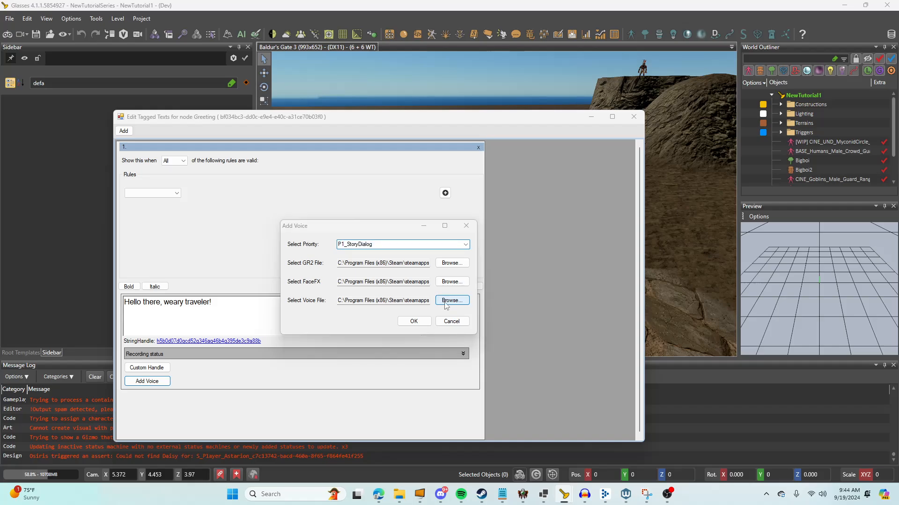
{"action": "double_click", "coordinate": [423, 372]}
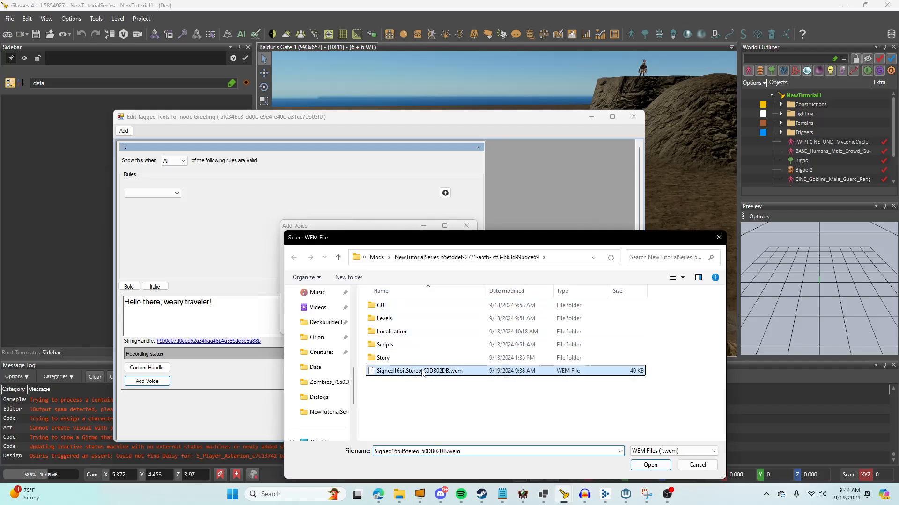
{"action": "left_click", "coordinate": [411, 321]}
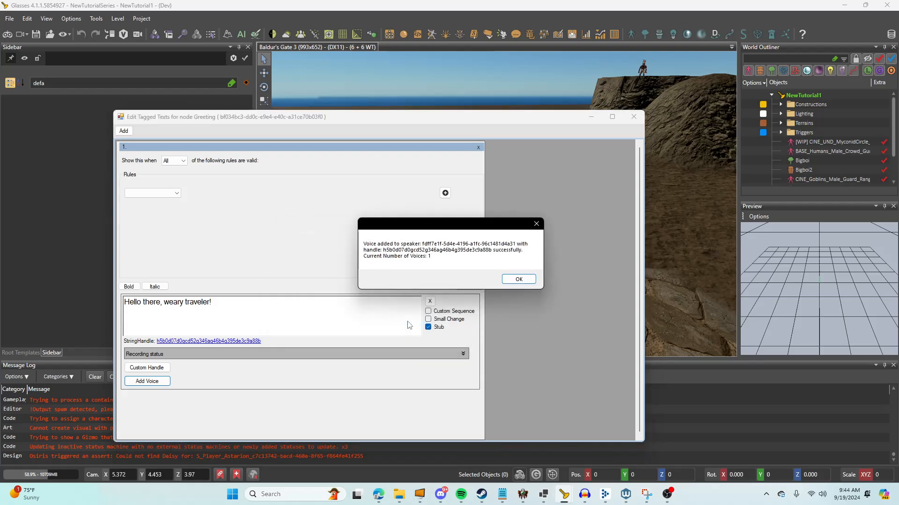
{"action": "left_click", "coordinate": [516, 280]}
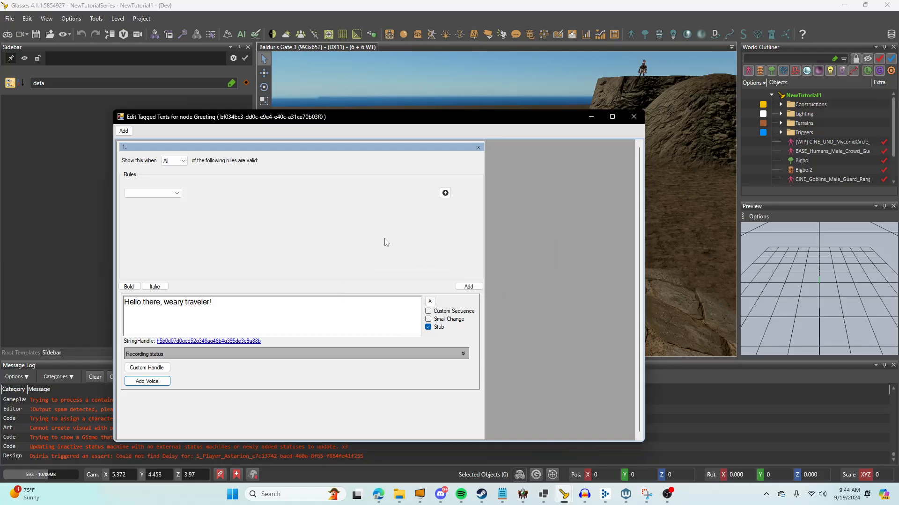
Step: Close the Greeting node's tagged texts and reopen them from the Guard.lsj dialog
{"action": "left_click", "coordinate": [634, 117]}
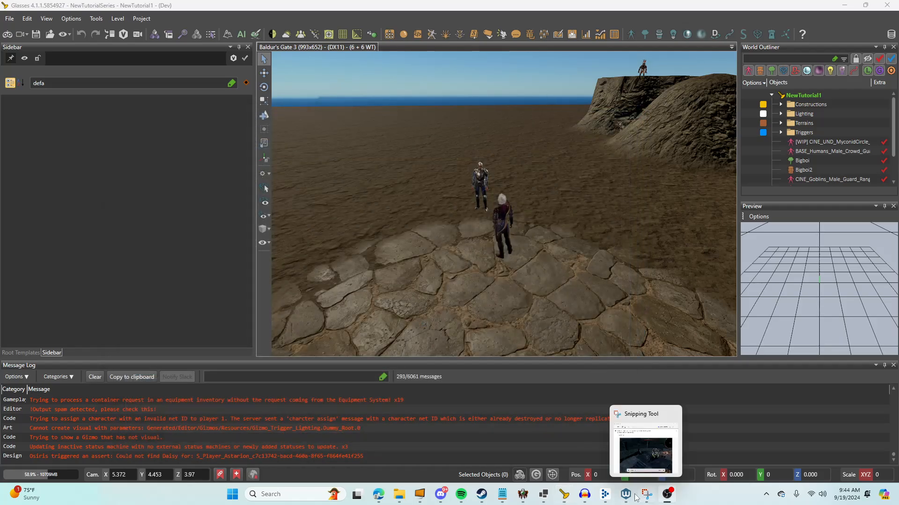
{"action": "mouse_move", "coordinate": [562, 500]}
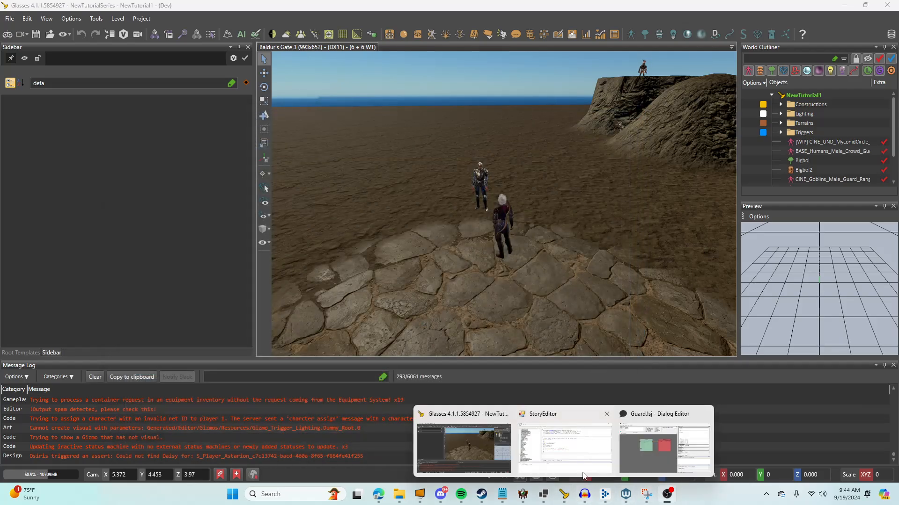
{"action": "left_click", "coordinate": [623, 460]}
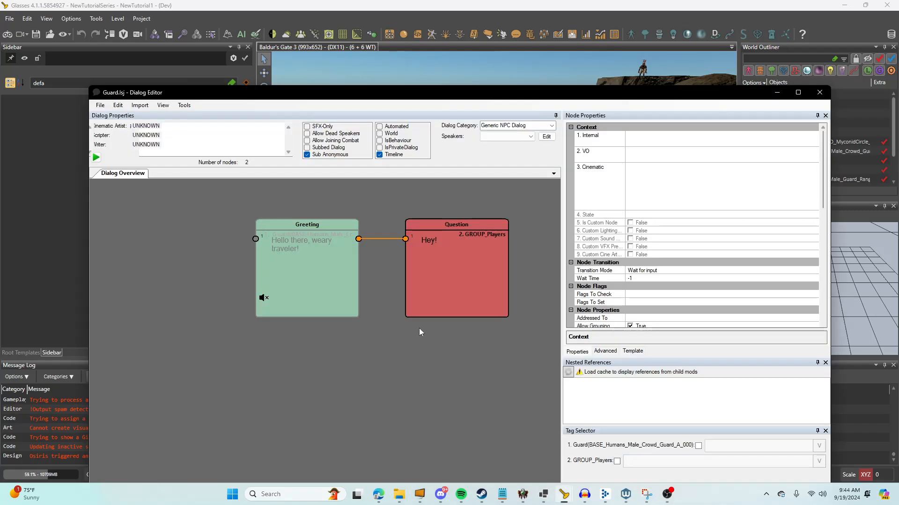
{"action": "double_click", "coordinate": [302, 279]}
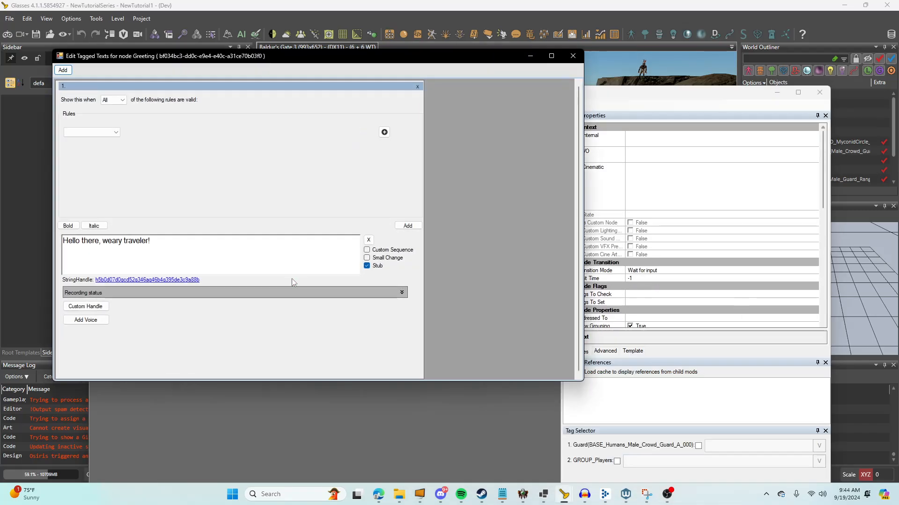
{"action": "left_click", "coordinate": [86, 320]}
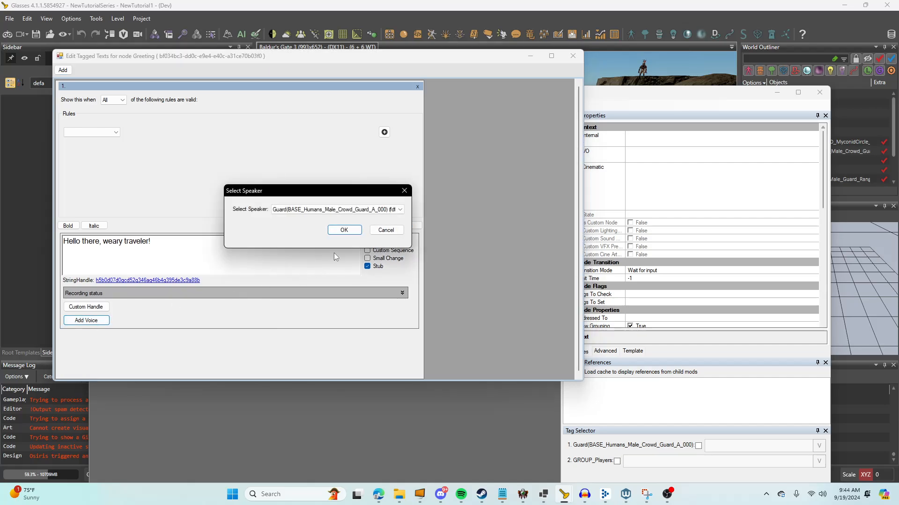
{"action": "left_click", "coordinate": [344, 230]}
{"action": "left_click", "coordinate": [380, 281]}
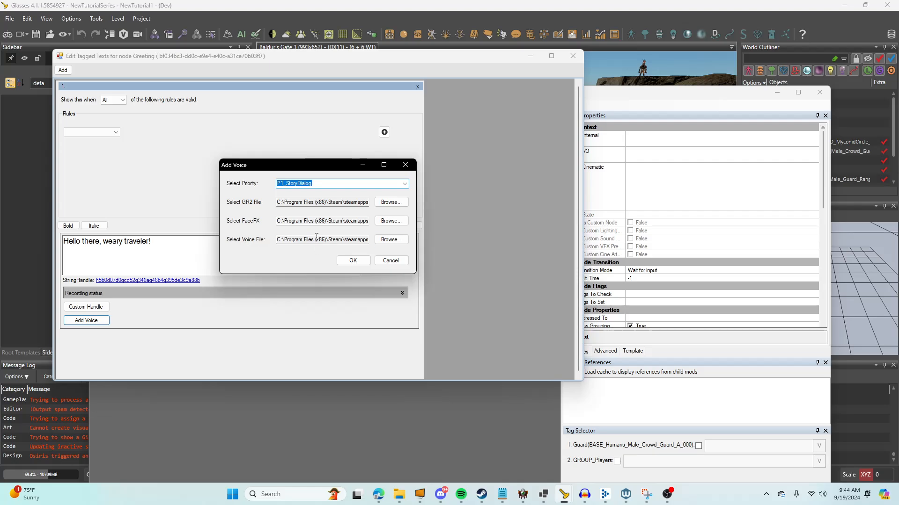
{"action": "left_click", "coordinate": [388, 260]}
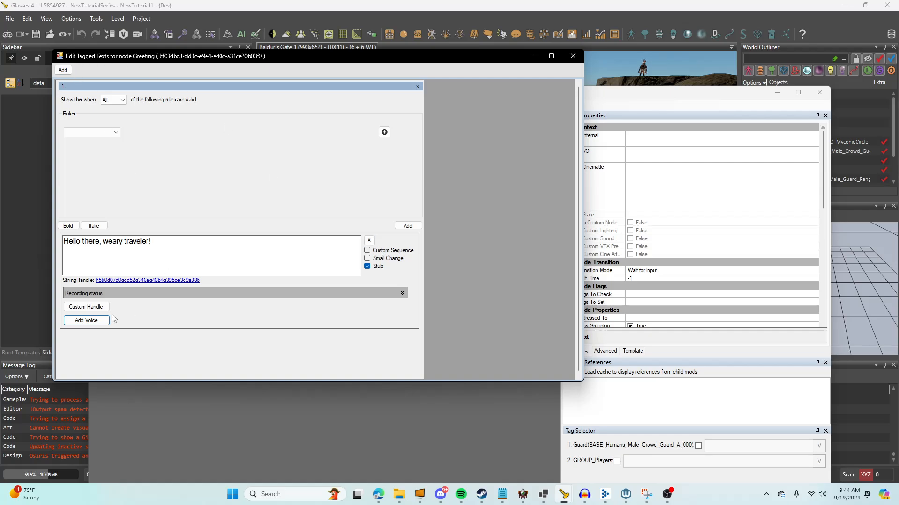
Step: Close the Greeting node's tagged texts and look over the save options for the Guard.lsj dialog
{"action": "left_click", "coordinate": [572, 56]}
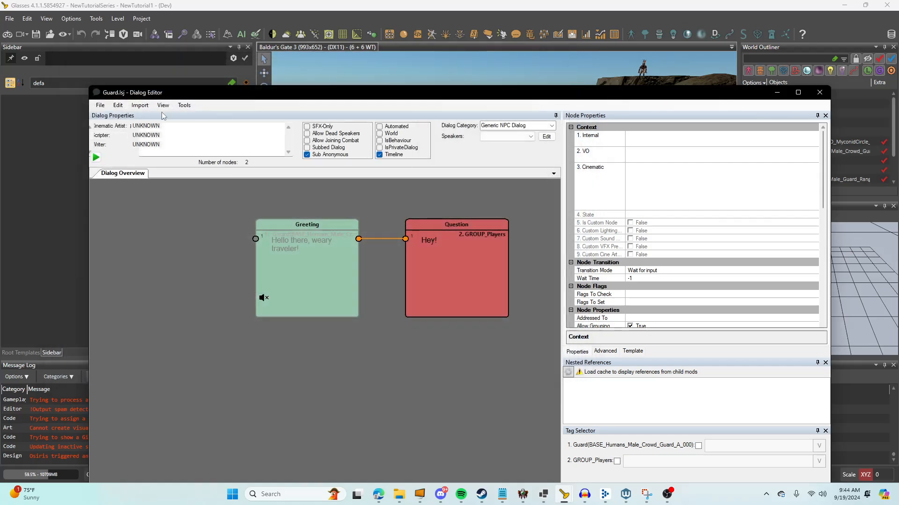
{"action": "left_click", "coordinate": [100, 105]}
{"action": "mouse_move", "coordinate": [155, 147]}
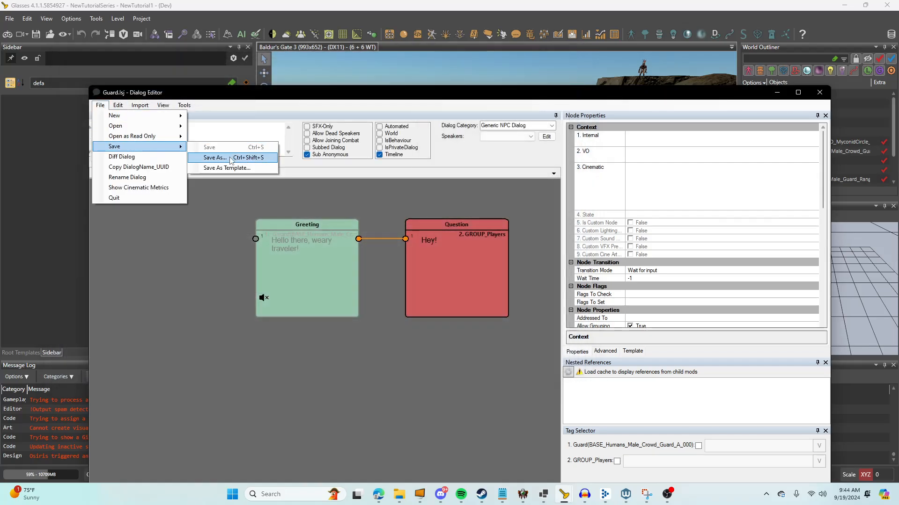
{"action": "left_click", "coordinate": [524, 252]}
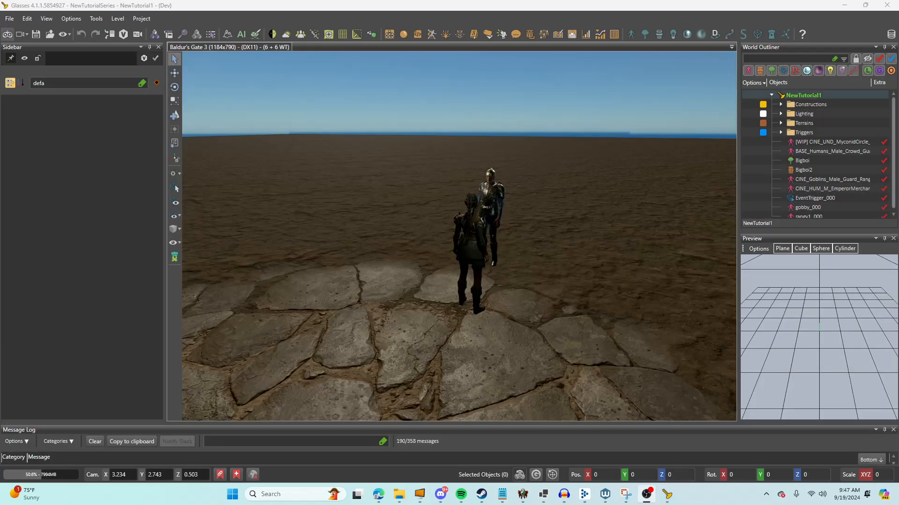
Step: Test the armoured guard's dialog in game mode by talking to him twice and answering "Hey!" each time
{"action": "left_click", "coordinate": [10, 37]}
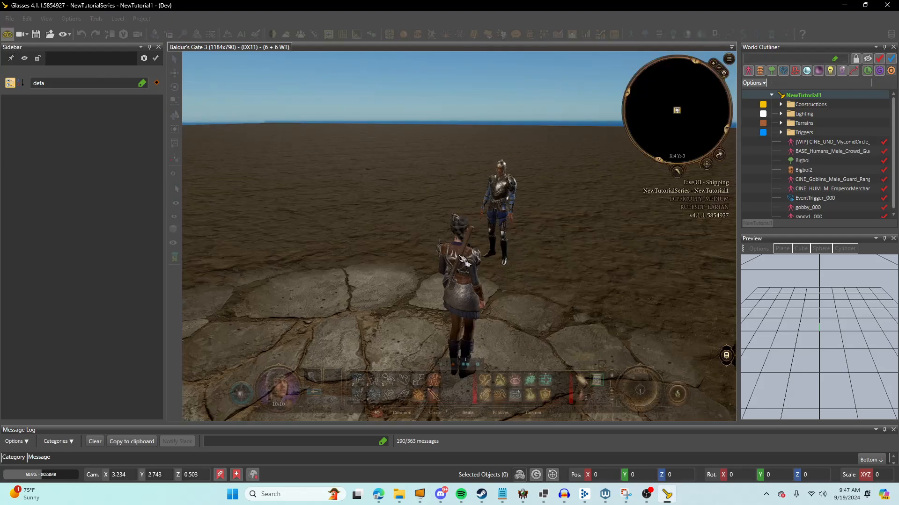
{"action": "left_click", "coordinate": [505, 196]}
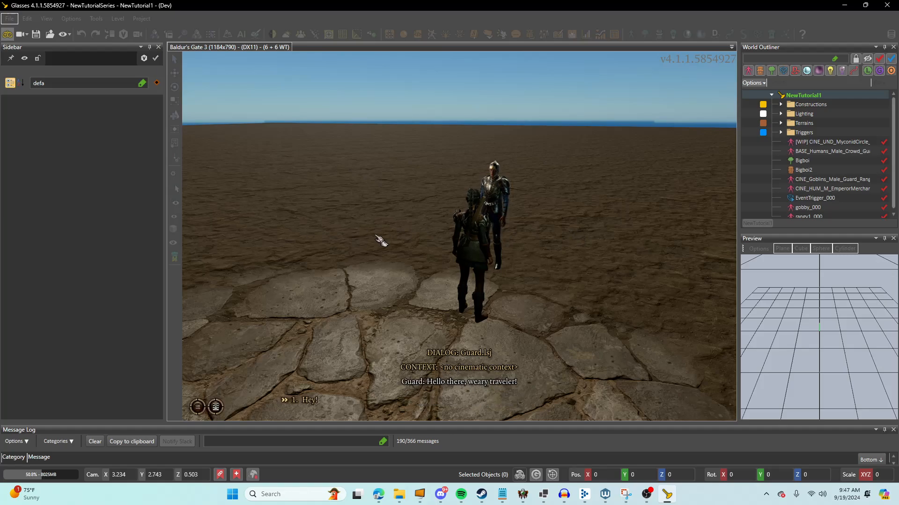
{"action": "key", "text": "1"}
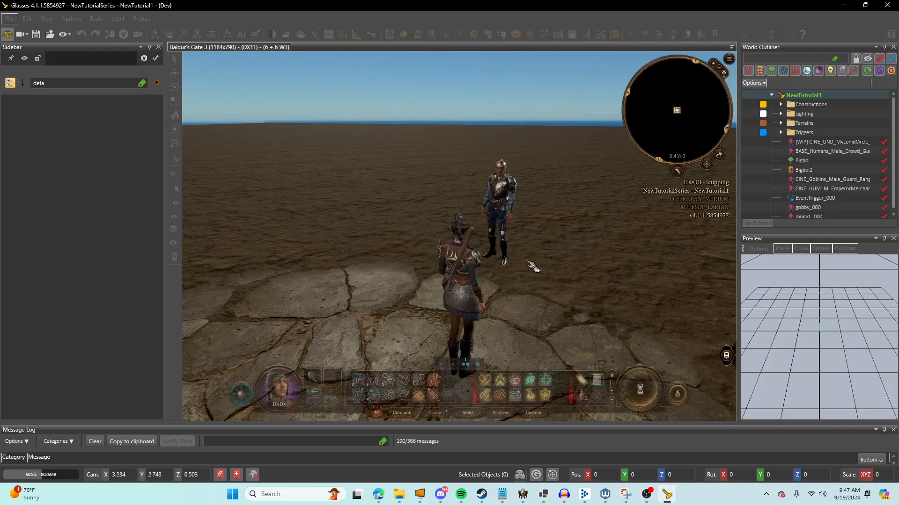
{"action": "left_click", "coordinate": [507, 204]}
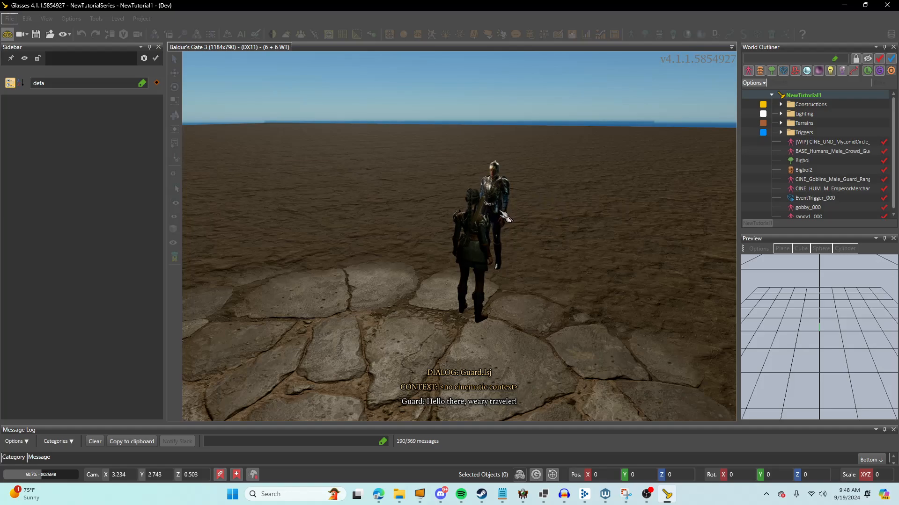
{"action": "key", "text": "1"}
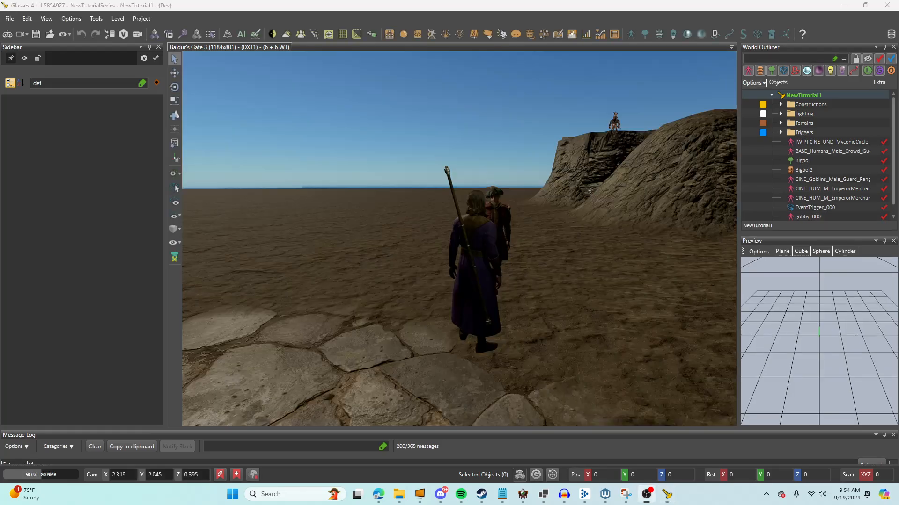
Step: Test the Guard.lsj dialog in game mode with the NPC in the red coat and feathered hat, answering "Hey!"
{"action": "left_click_drag", "start_coordinate": [593, 205], "coordinate": [571, 223]}
{"action": "scroll", "coordinate": [571, 223], "scroll_direction": "up", "scroll_amount": 3}
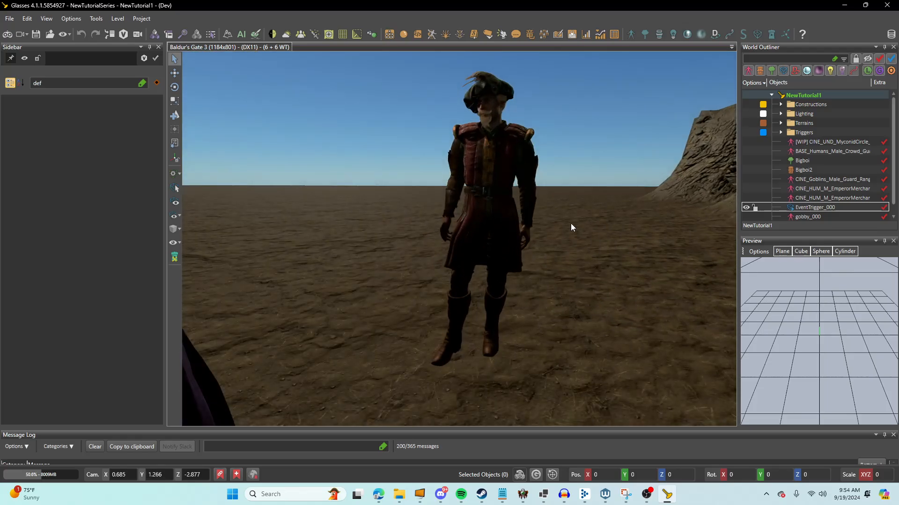
{"action": "scroll", "coordinate": [571, 223], "scroll_direction": "down", "scroll_amount": 1}
{"action": "left_click", "coordinate": [4, 33]}
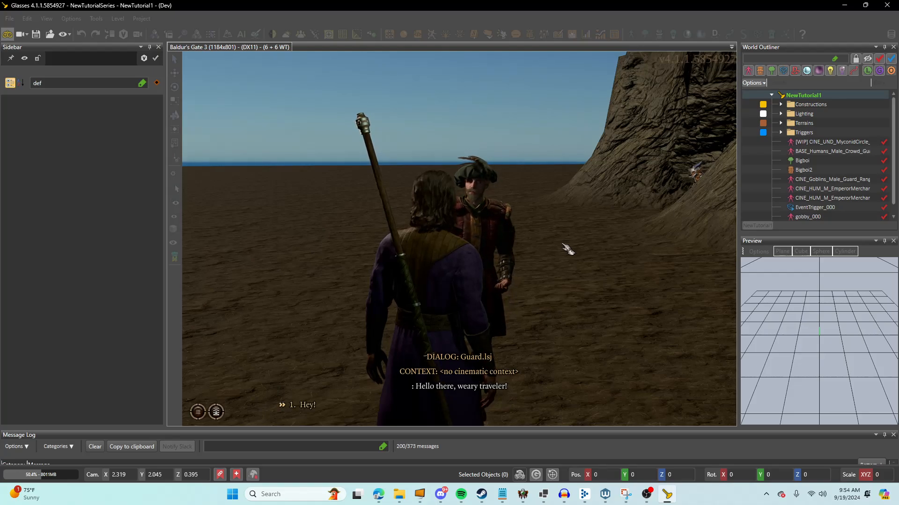
{"action": "key", "text": "1"}
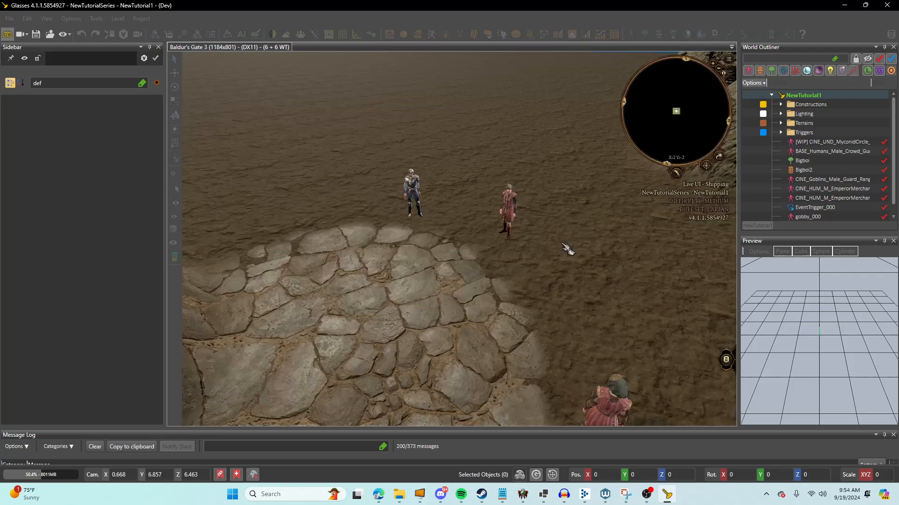